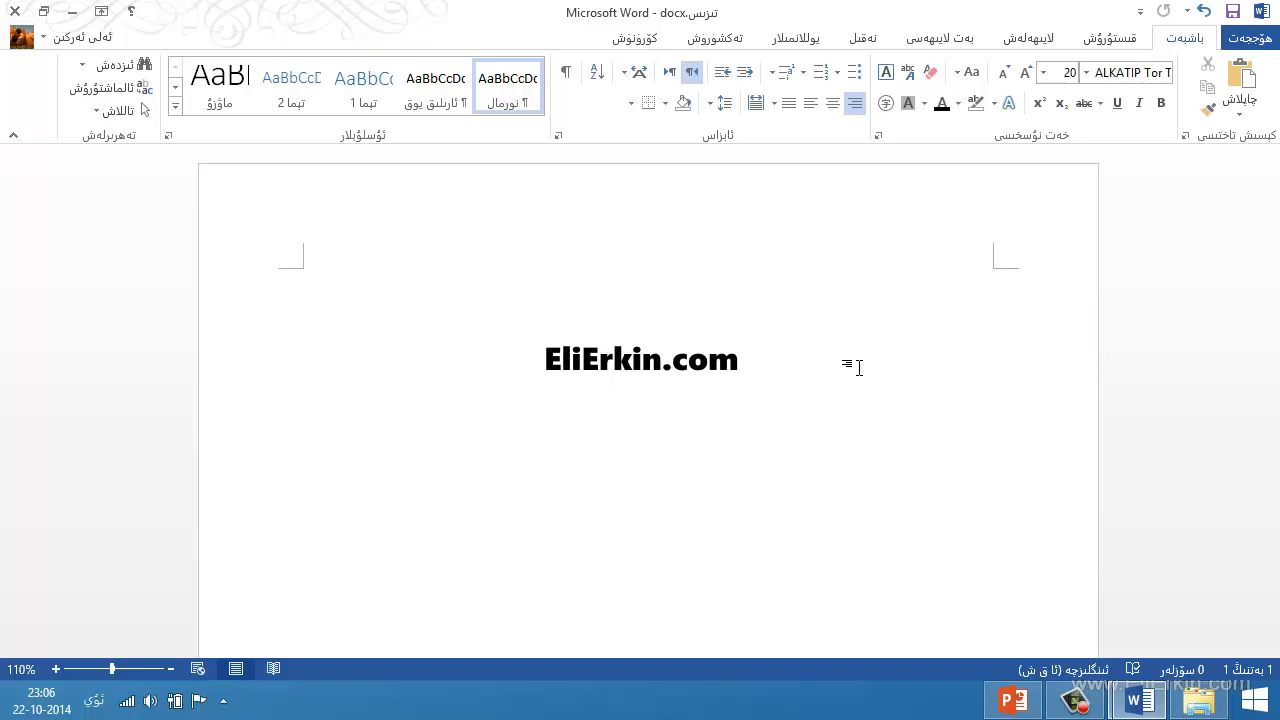
- Enter the title "مۈشۈك" at the start of the document and move to a new line below it
{"action": "type", "text": "مۆ"}
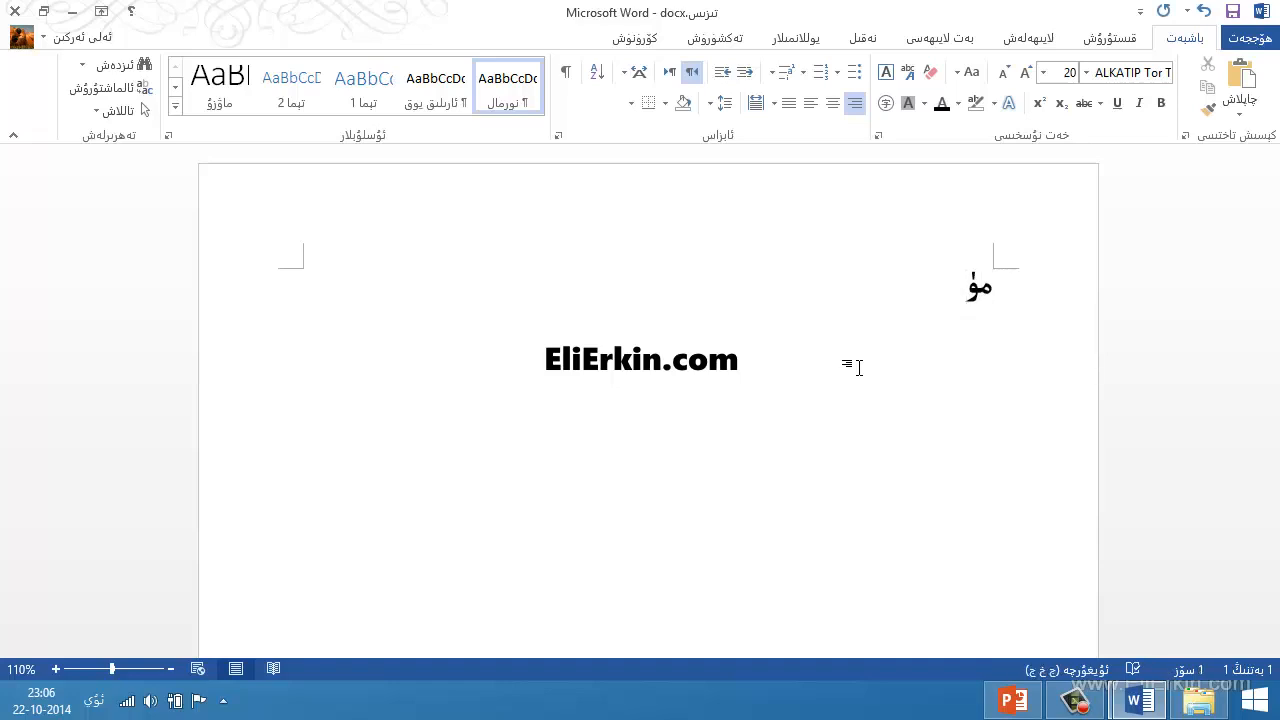
{"action": "type", "text": "شۆك"}
{"action": "key", "text": "Return"}
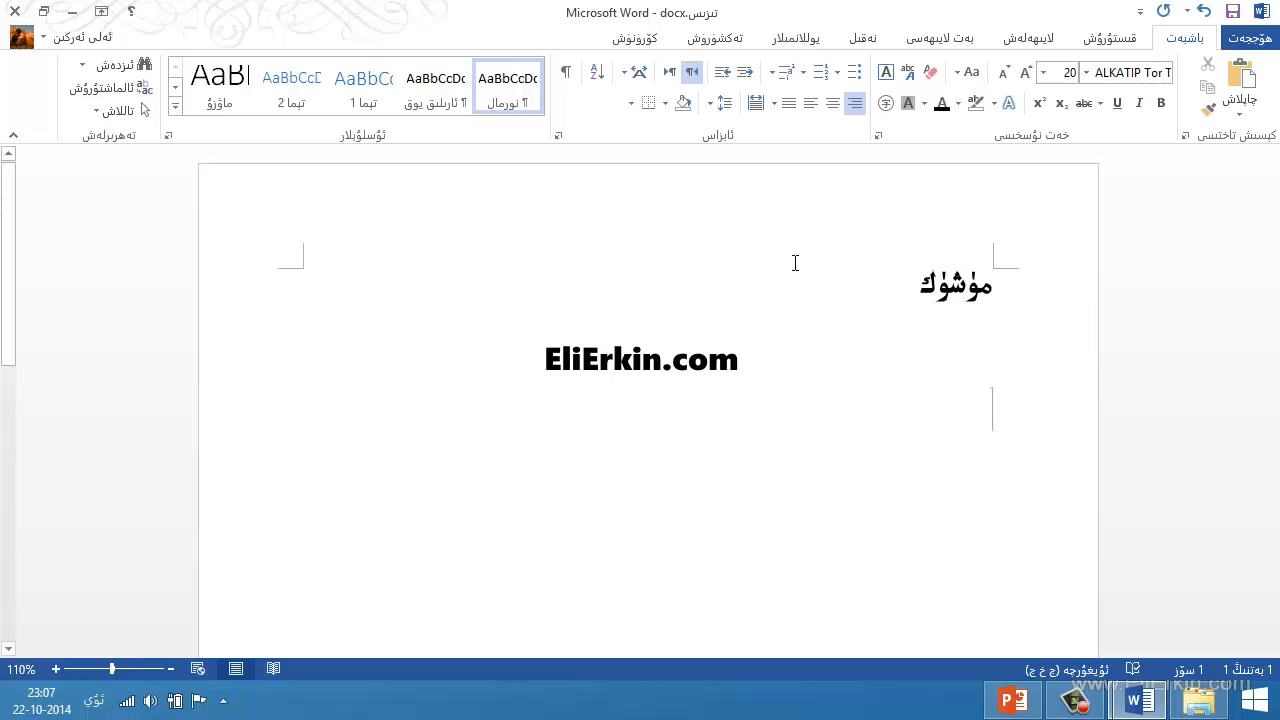
- Start a bulleted list below the title, trying numbering in between, and enter the first item "مۈشۈك ھەققىدە"
{"action": "left_click", "coordinate": [853, 73]}
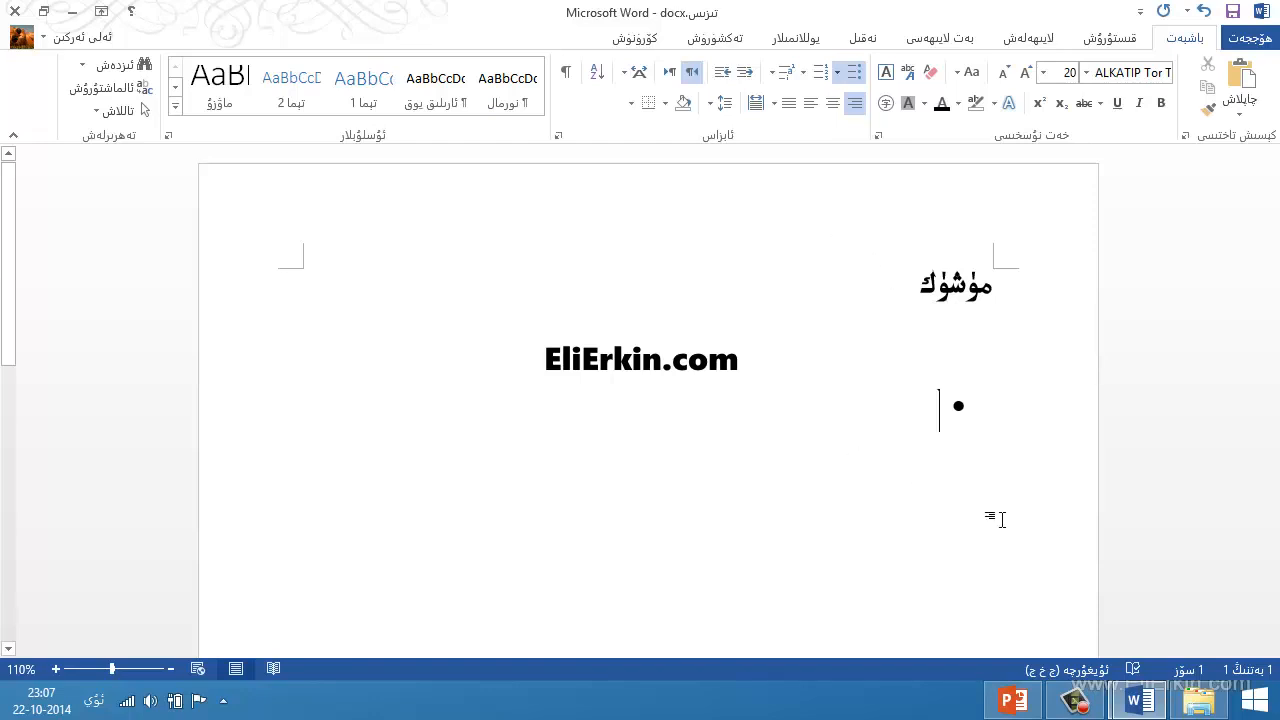
{"action": "left_click", "coordinate": [820, 72]}
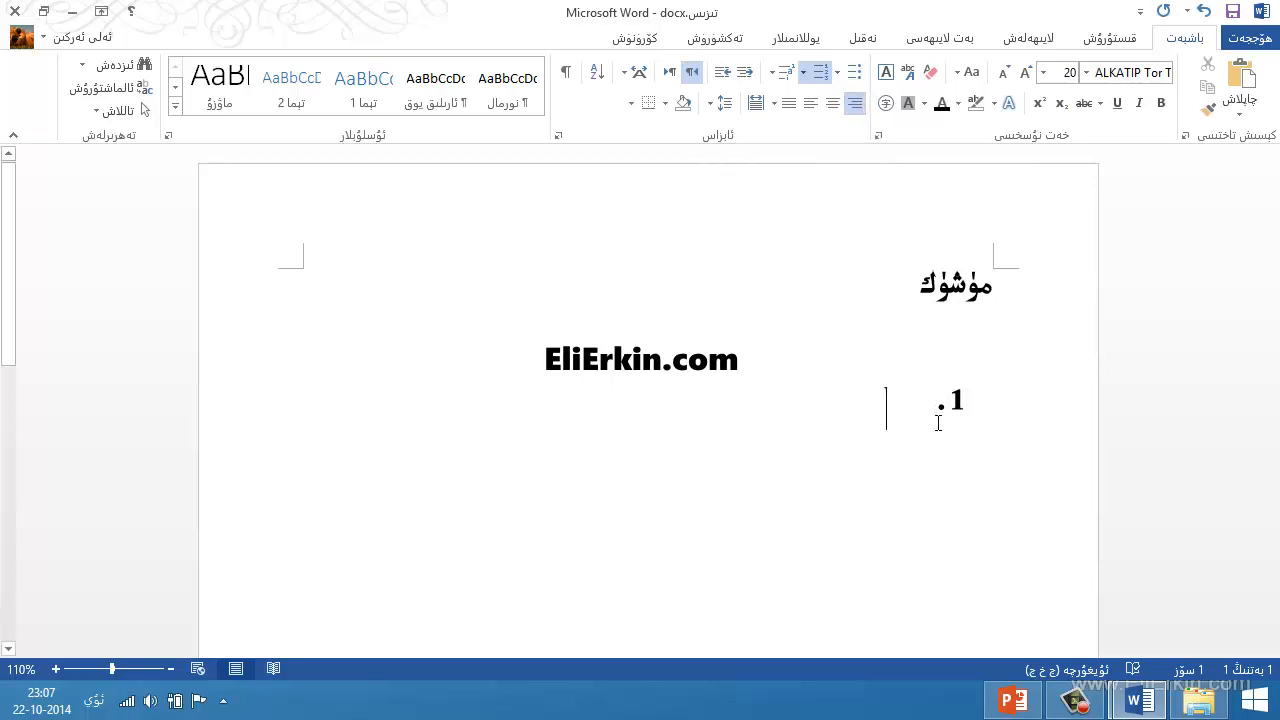
{"action": "left_click", "coordinate": [854, 78]}
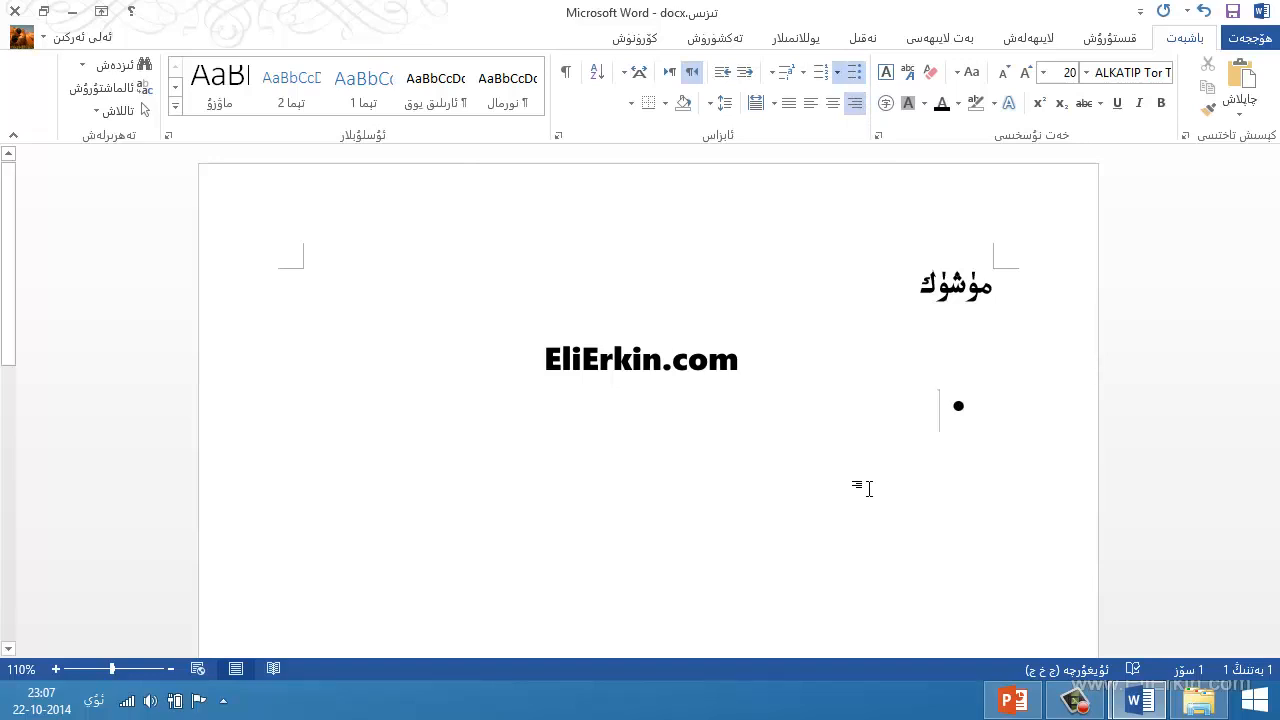
{"action": "type", "text": "مۇشۇ"}
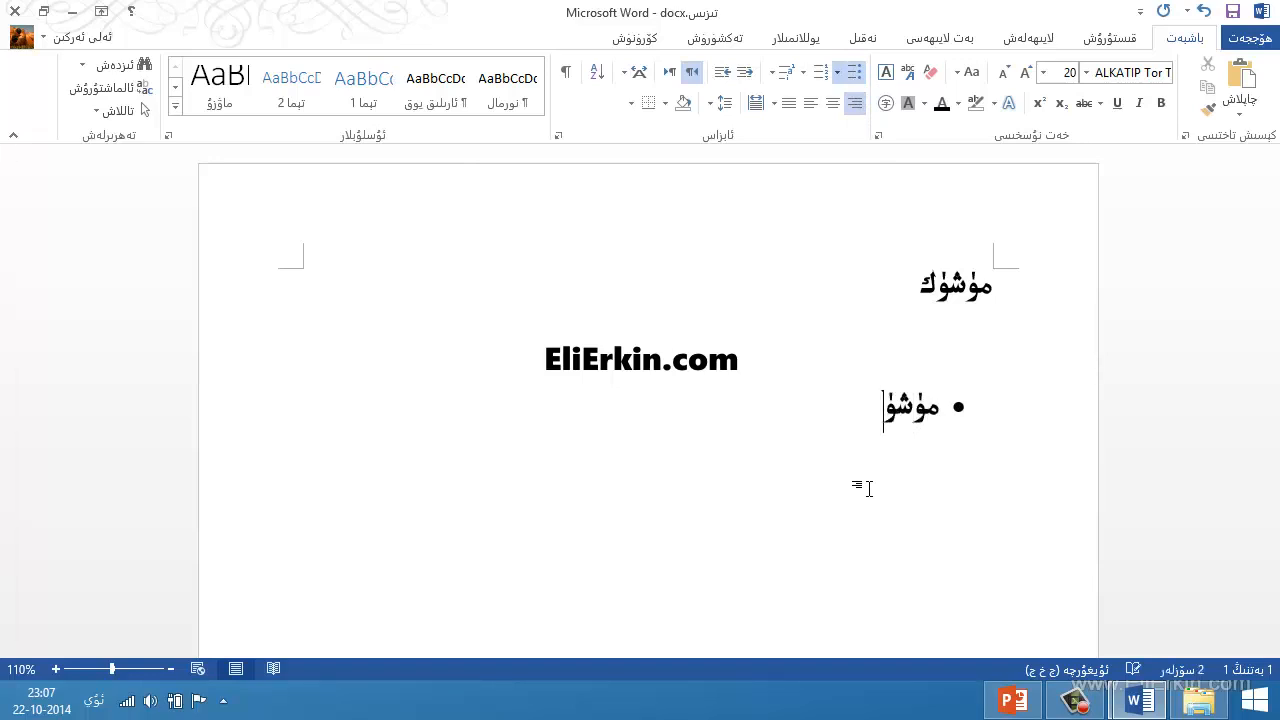
{"action": "type", "text": "ك ھەققىدە"}
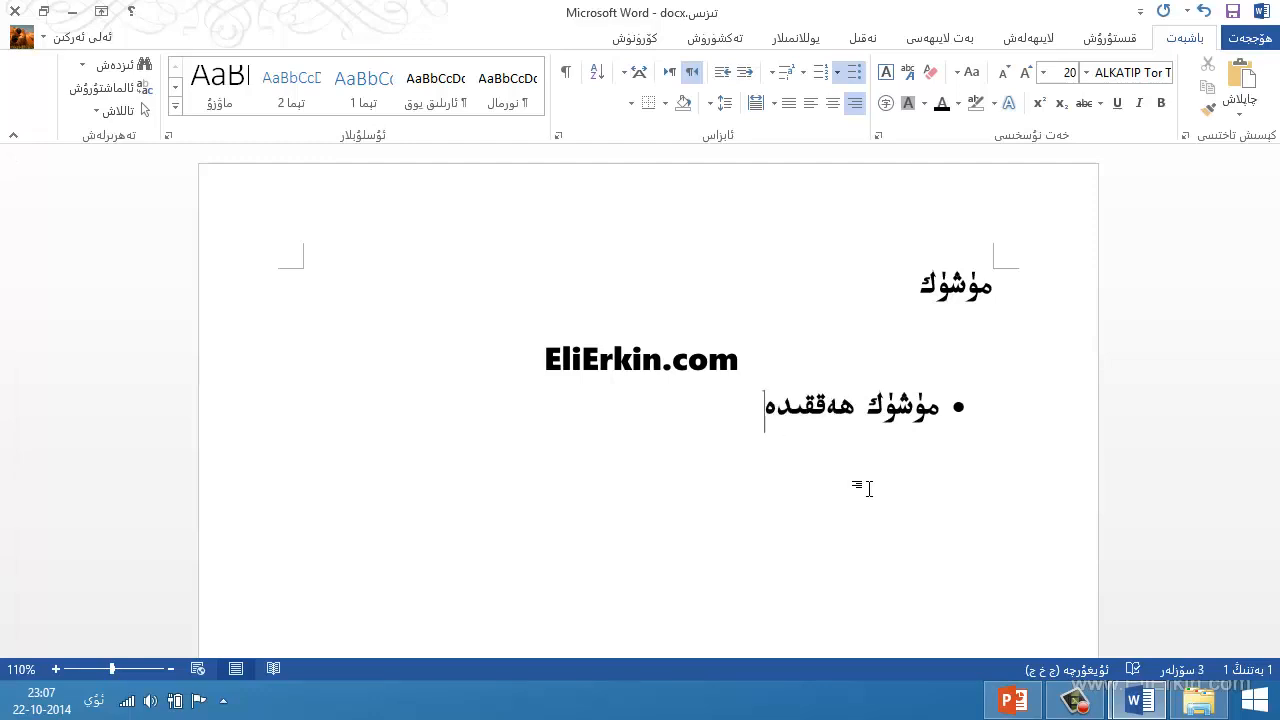
- Add a second bullet reading "مۈشۈكنىڭ ياشاش ئادىتى", correcting the misspelled start of the word
{"action": "key", "text": "Return"}
{"action": "type", "text": "مۇشۇ"}
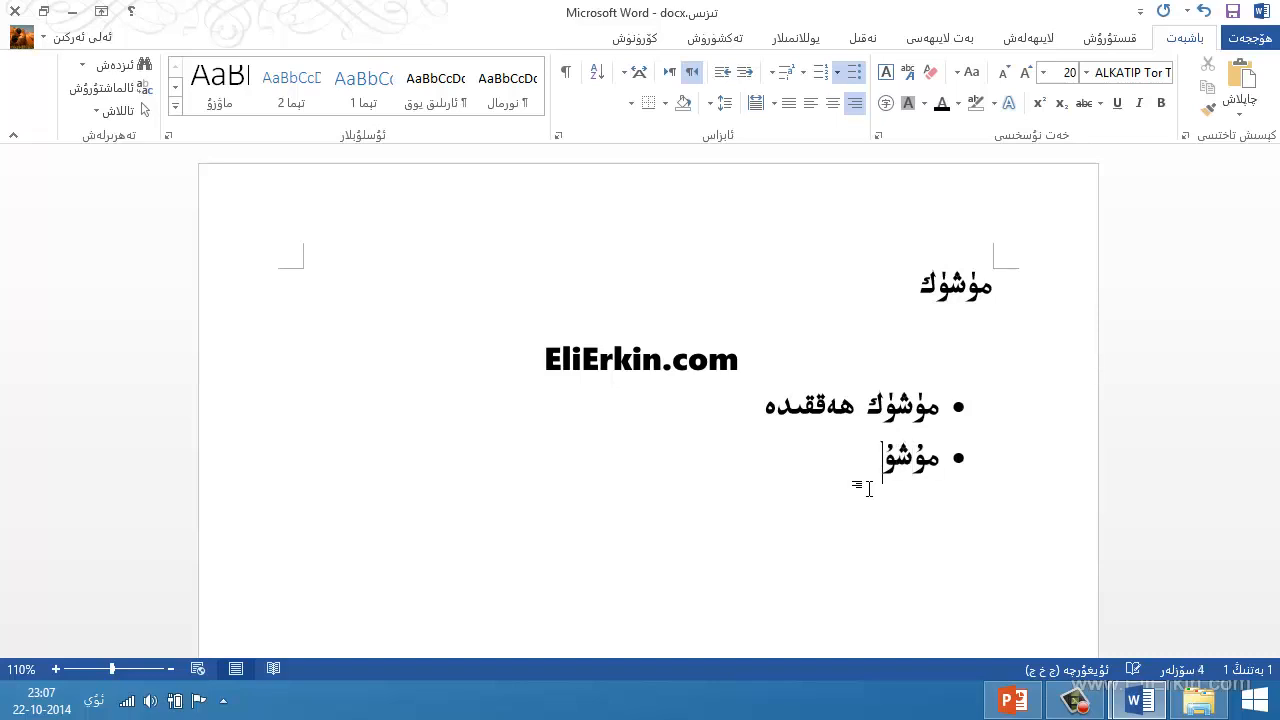
{"action": "key", "text": "BackSpace"}
{"action": "key", "text": "BackSpace"}
{"action": "key", "text": "BackSpace"}
{"action": "type", "text": "ۈشۈكنىڭ ياشاش ئادىتى"}
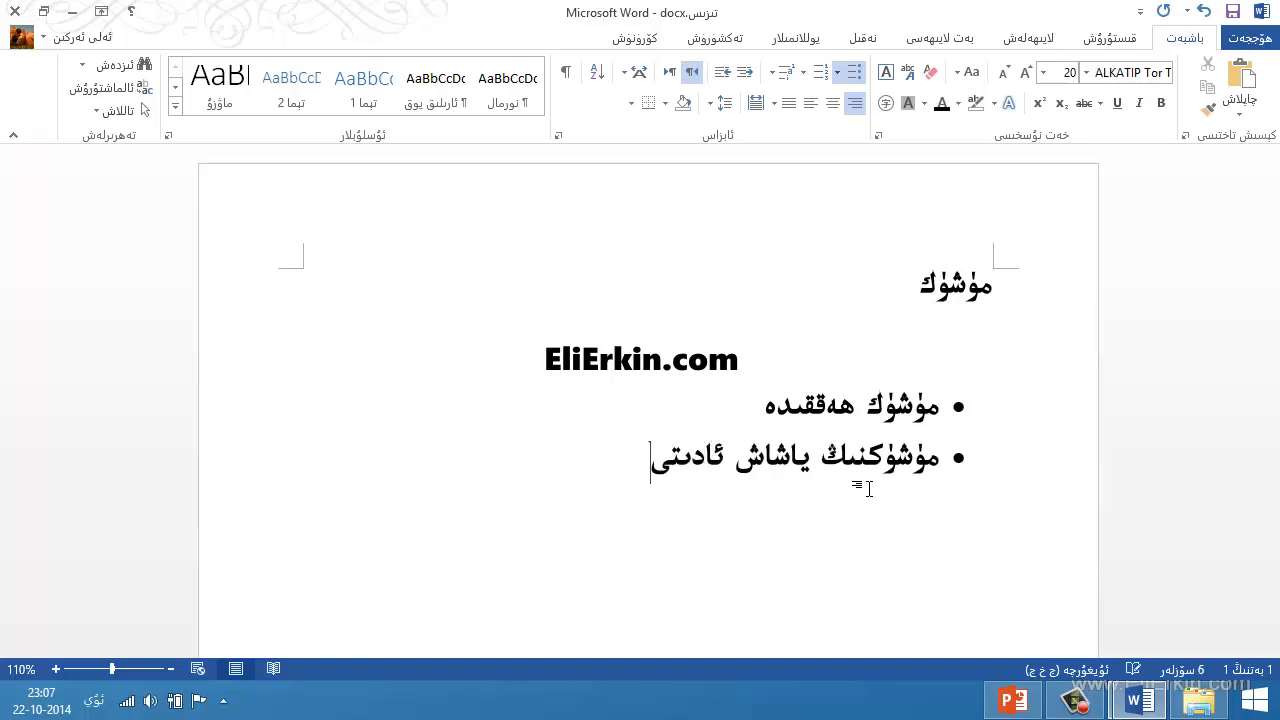
- Add a third bullet reading "مۈشۈكنىڭ تۈرلىرى" and begin another bullet below it
{"action": "key", "text": "Return"}
{"action": "type", "text": "مۈشۈكنىڭ تۆر"}
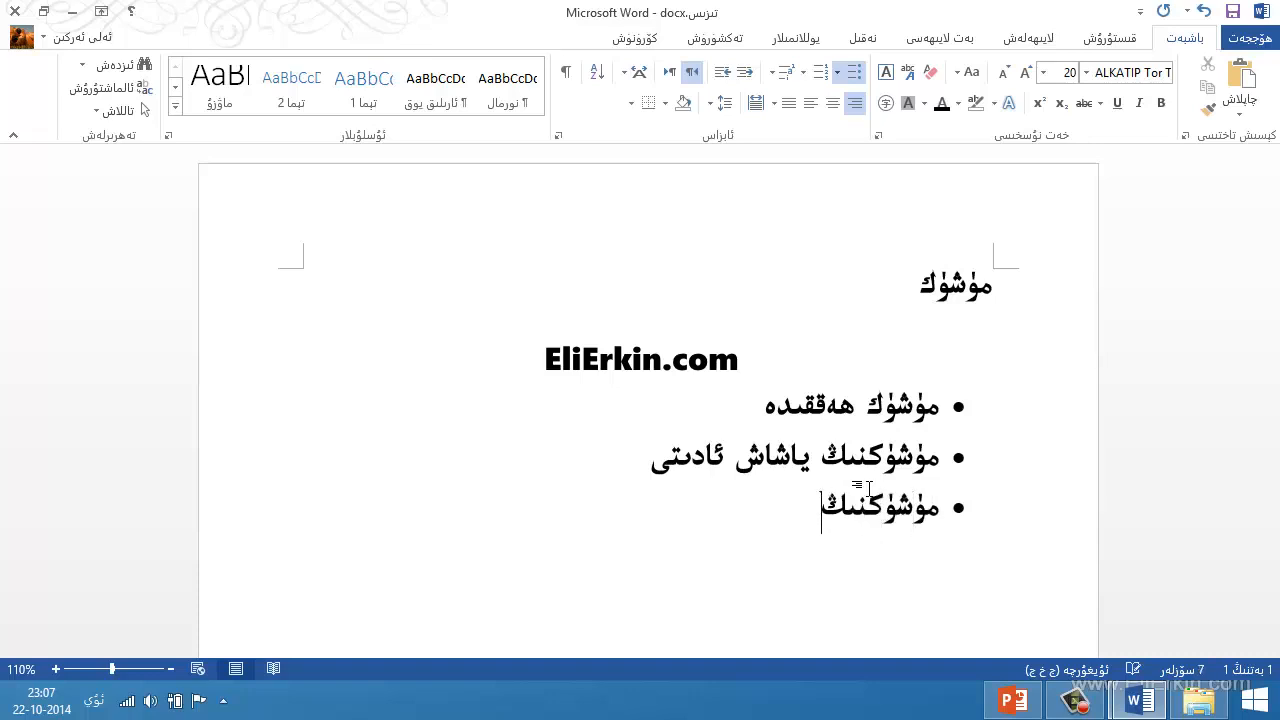
{"action": "type", "text": "لىرى"}
{"action": "key", "text": "Return"}
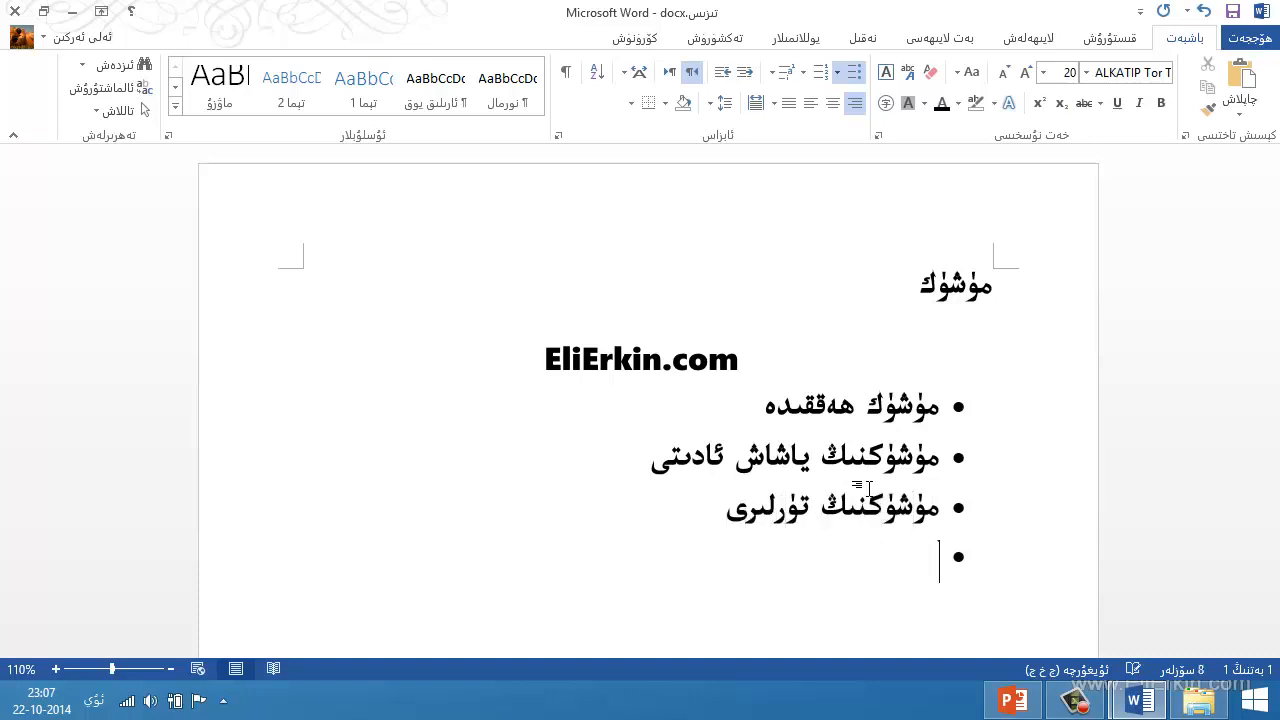
- Enter "مۈشۈكنىڭ پايدىلىق تەرەپلىرى" as the fourth bullet
{"action": "type", "text": "مۈشۈك"}
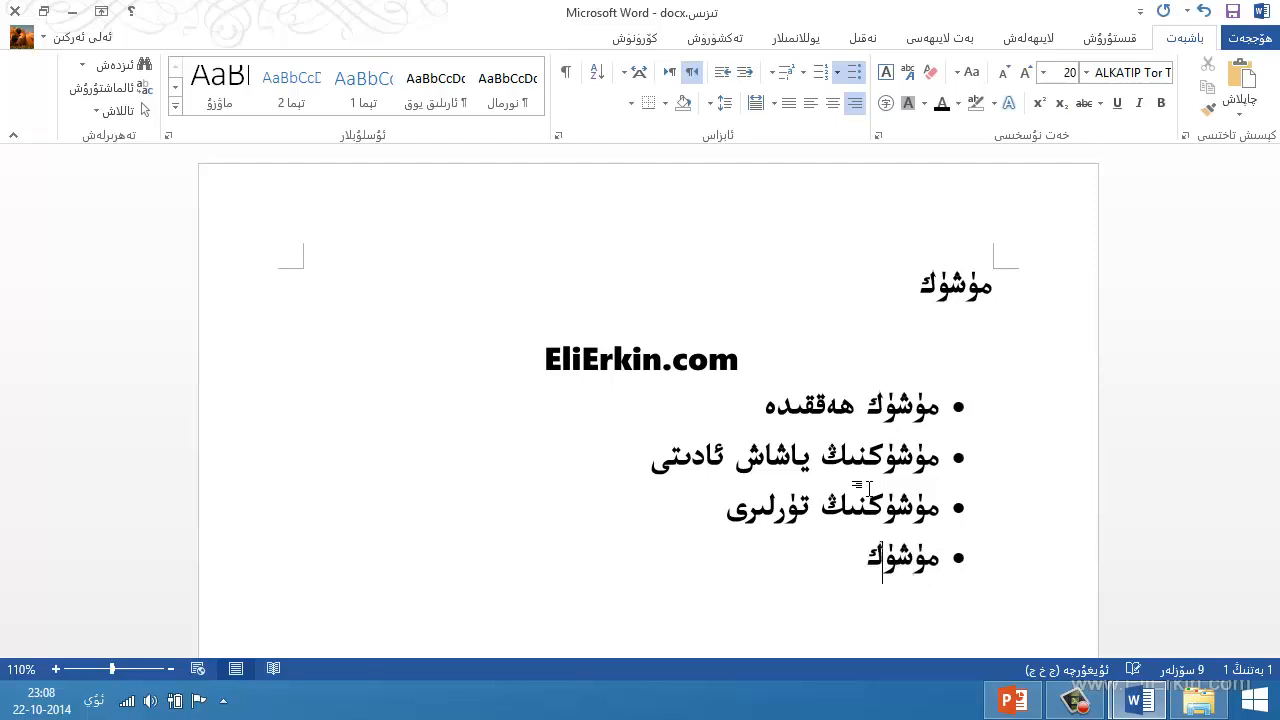
{"action": "type", "text": "نىڭ پايدىلىق"}
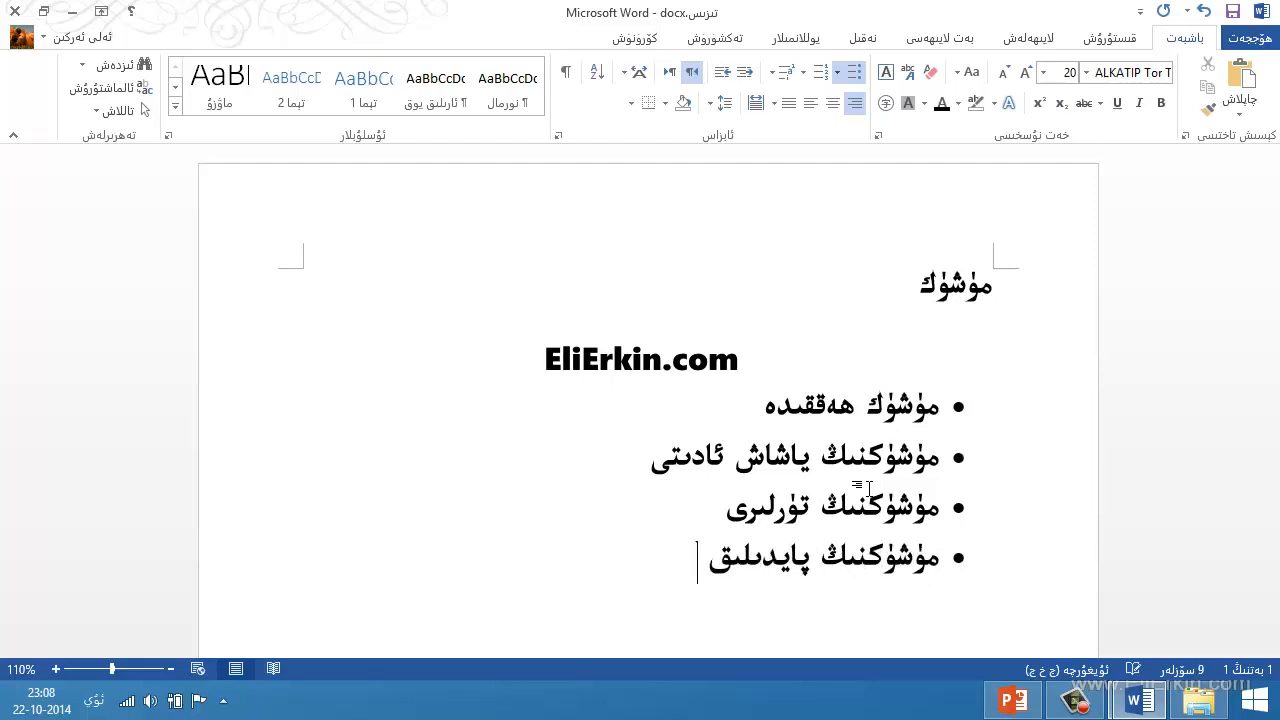
{"action": "type", "text": " تەرەپلىر"}
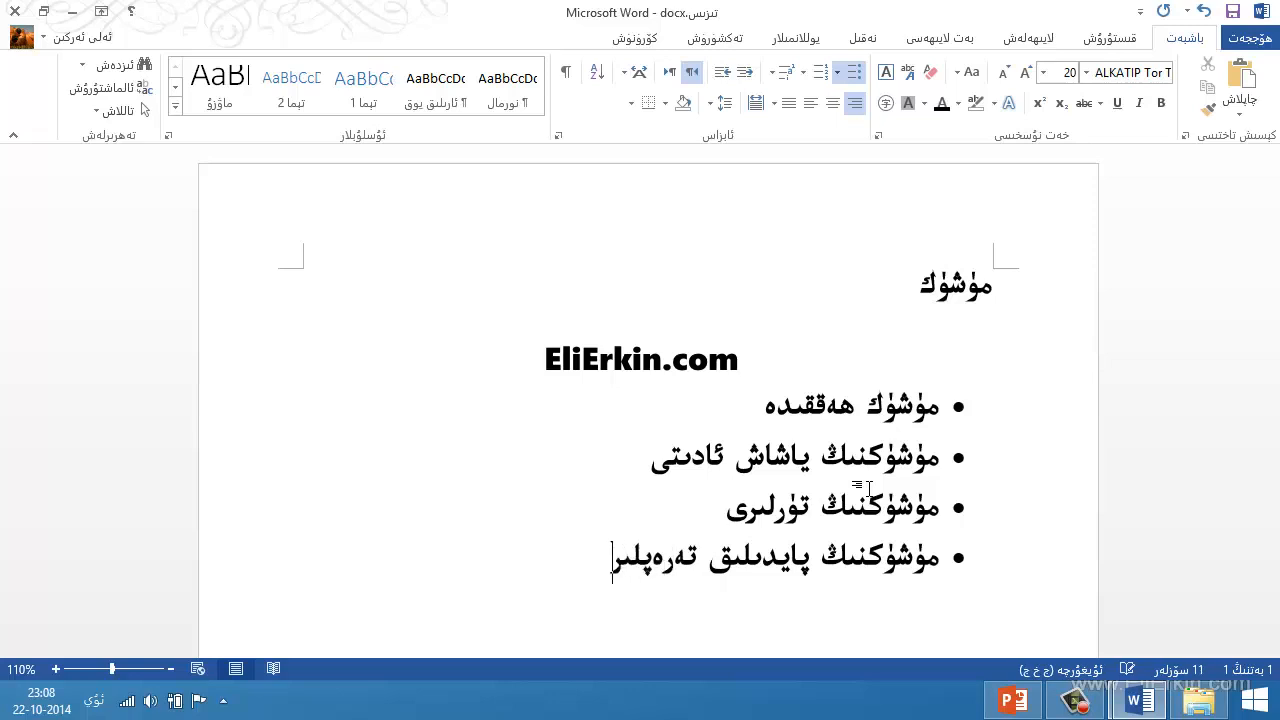
{"action": "type", "text": "ى"}
- Add two more bullets reading "مۈشۈكنىڭ زىيىتى" and "خۇلاسە"
{"action": "key", "text": "Return"}
{"action": "type", "text": "مۈشۈكن"}
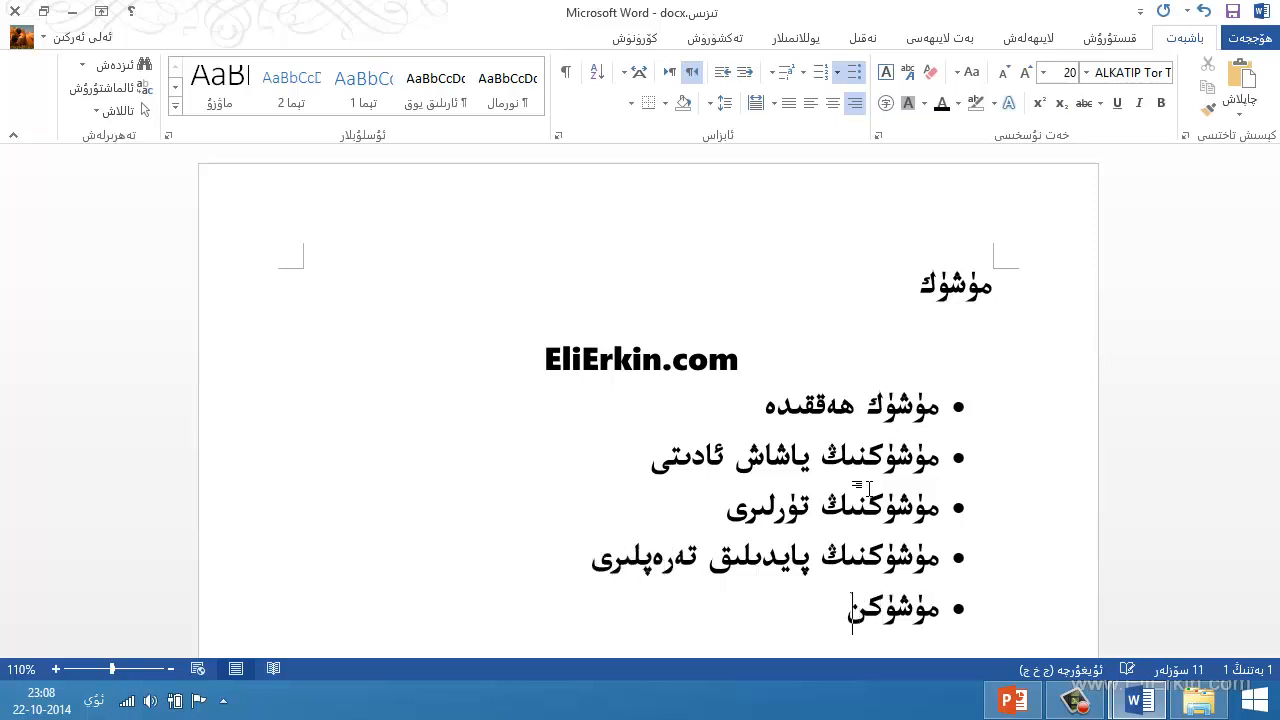
{"action": "type", "text": "ىڭ زىيىتى"}
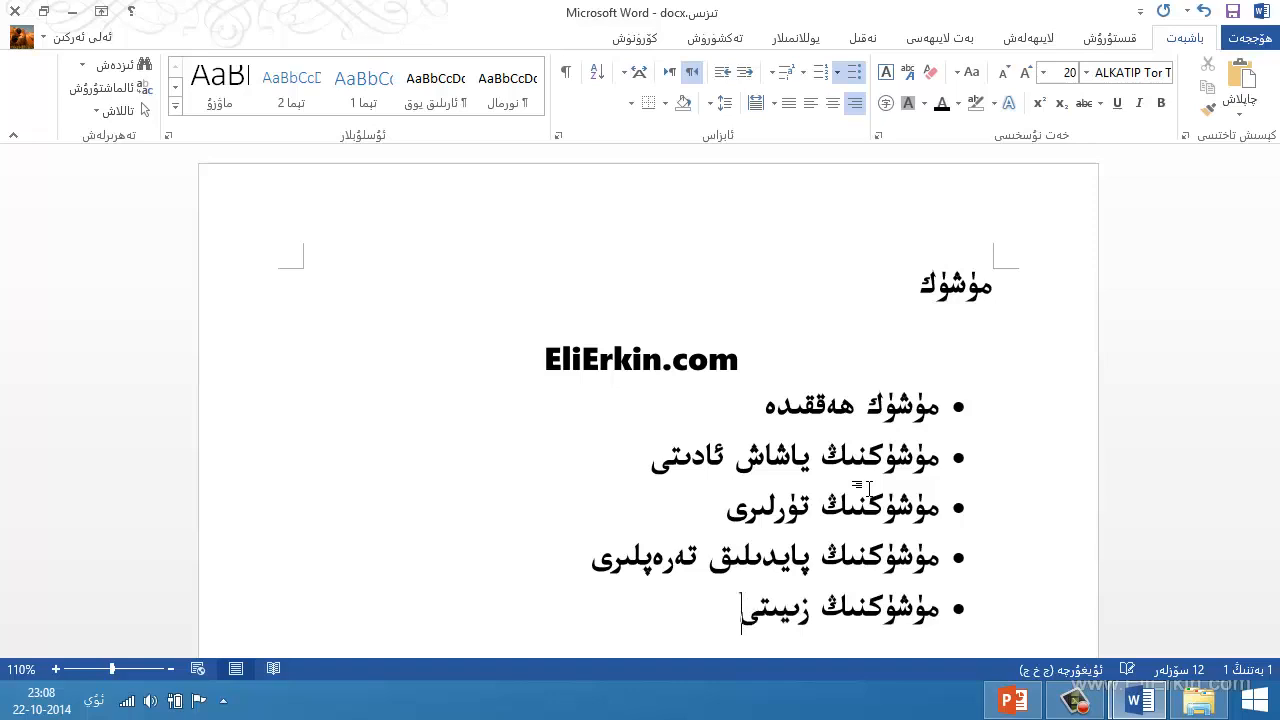
{"action": "key", "text": "Return"}
{"action": "type", "text": "خۇلاس"}
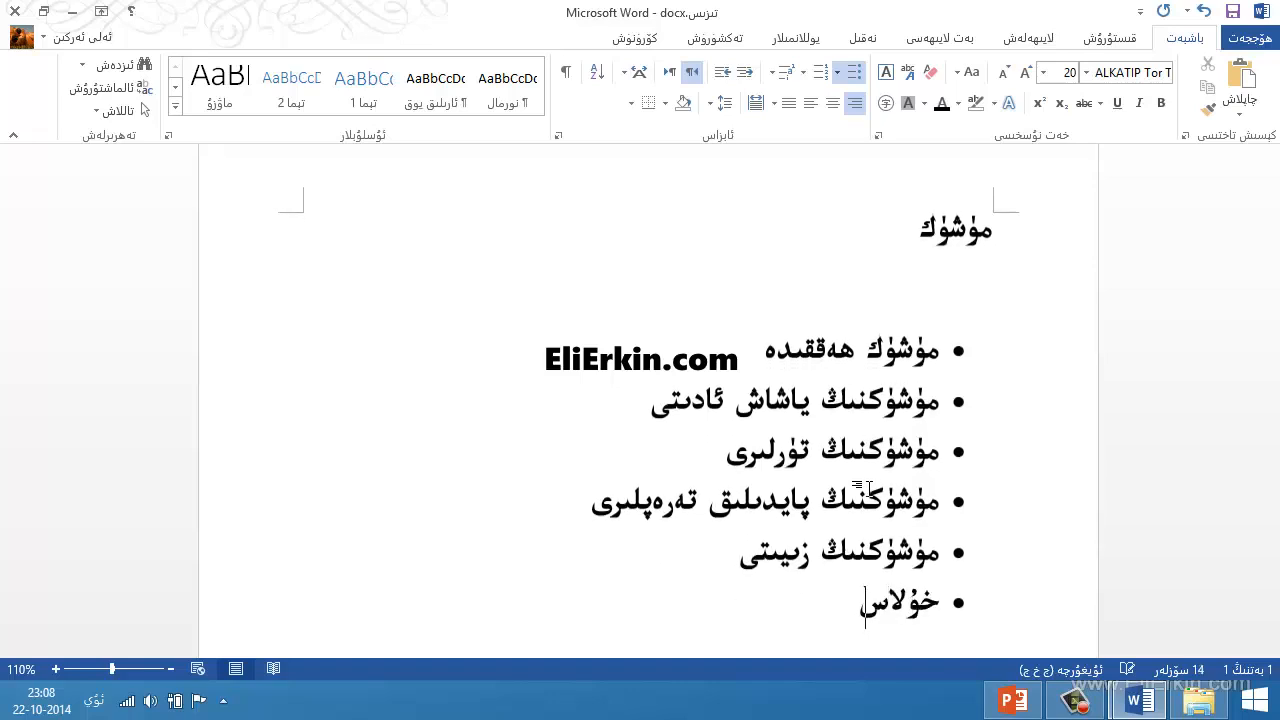
{"action": "type", "text": "ە"}
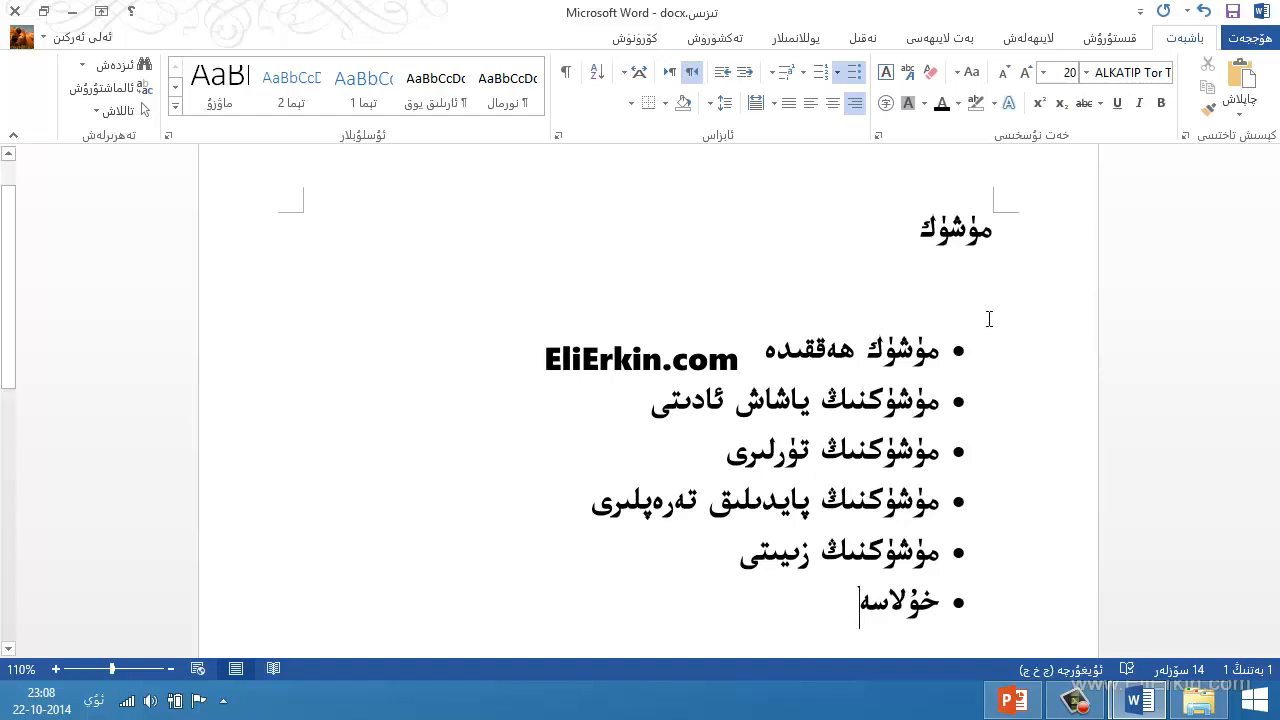
- Center the title "مۈشۈك" on the page
{"action": "left_click", "coordinate": [921, 242]}
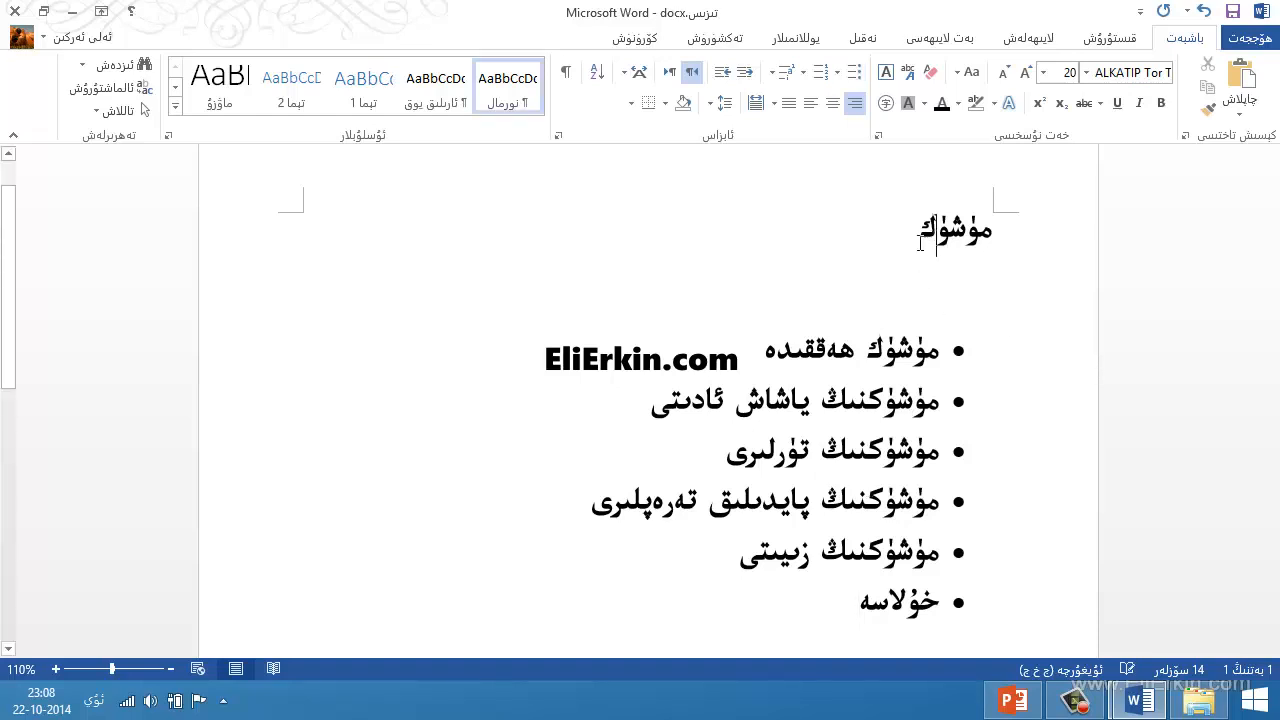
{"action": "left_click", "coordinate": [833, 104]}
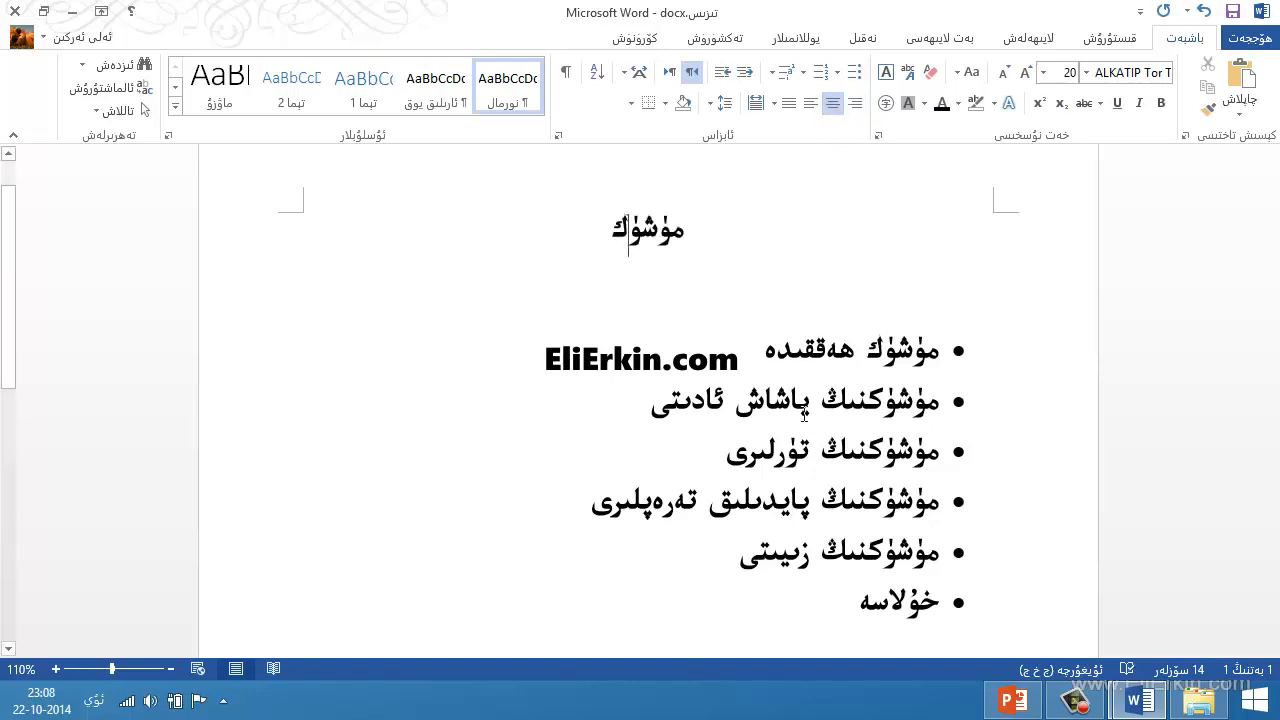
- Insert a blank line without a bullet below the first list item "مۈشۈك ھەققىدە"
{"action": "left_click", "coordinate": [736, 362]}
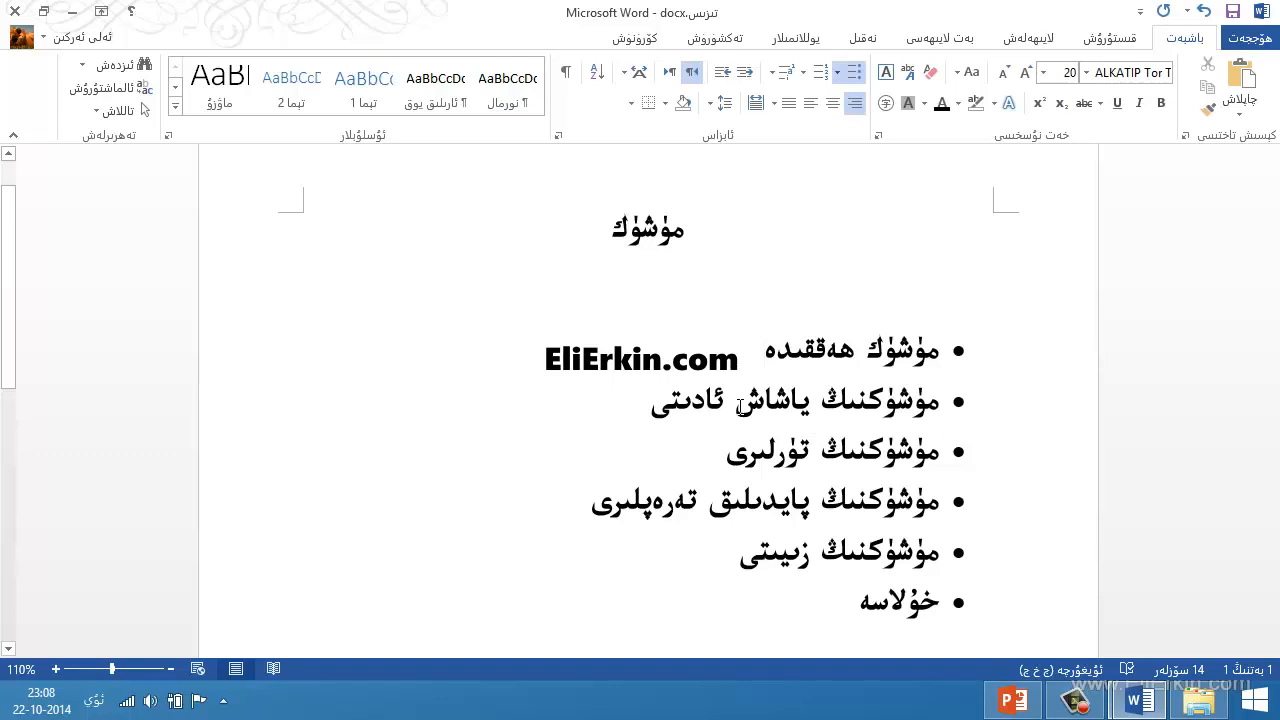
{"action": "key", "text": "Return"}
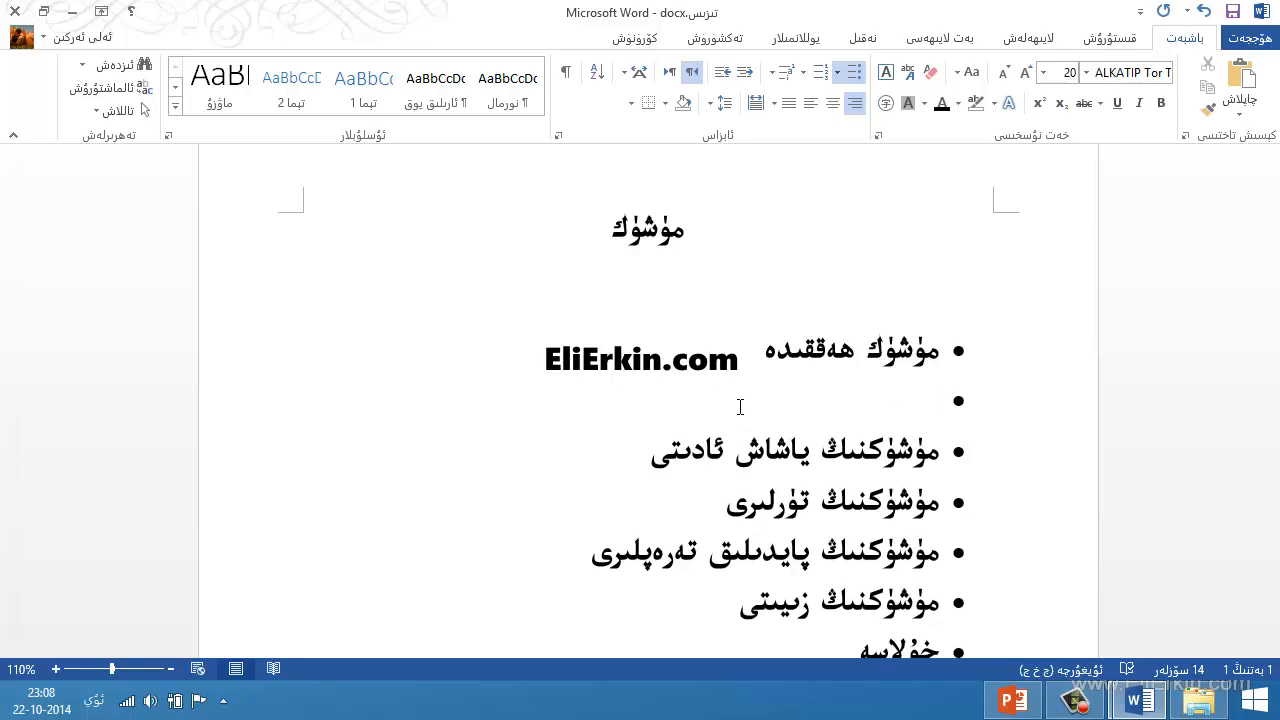
{"action": "key", "text": "Return"}
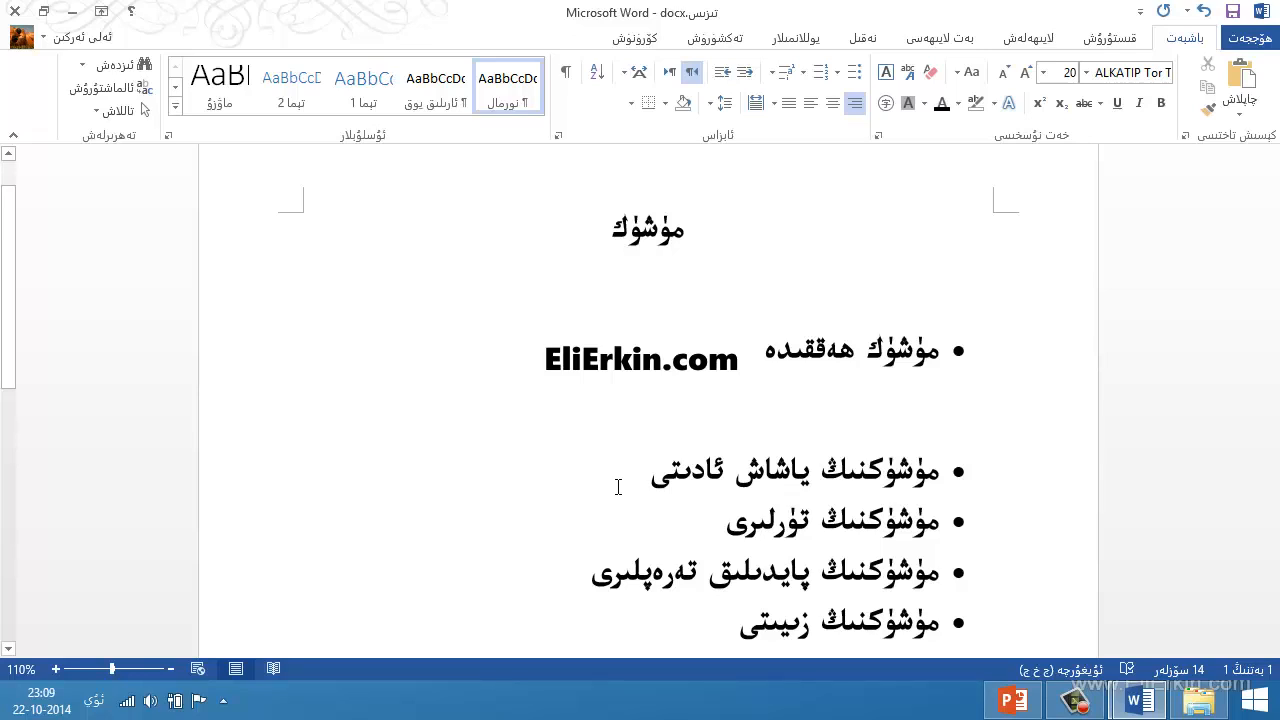
- Insert an empty bullet directly below the "مۈشۈكنىڭ تۈرلىرى" item
{"action": "scroll", "coordinate": [612, 486], "scroll_direction": "down", "scroll_amount": 2}
{"action": "scroll", "coordinate": [627, 479], "scroll_direction": "up", "scroll_amount": 1}
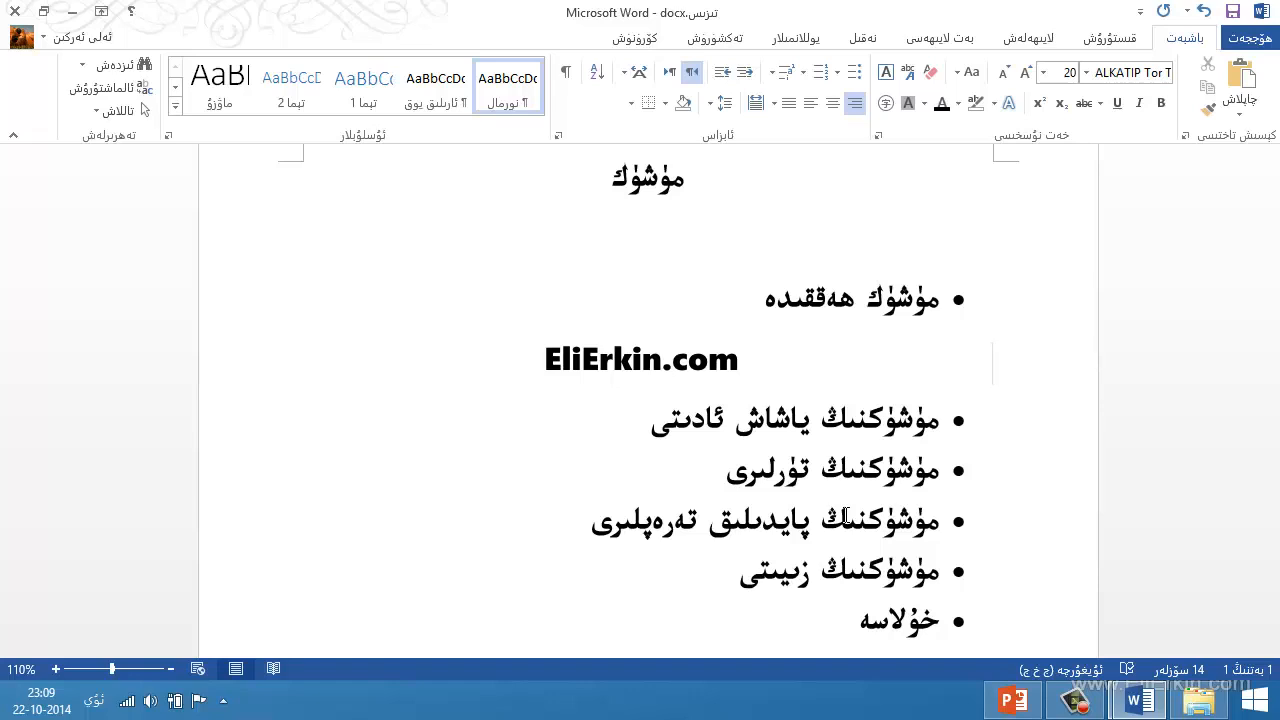
{"action": "left_click", "coordinate": [677, 483]}
{"action": "key", "text": "Return"}
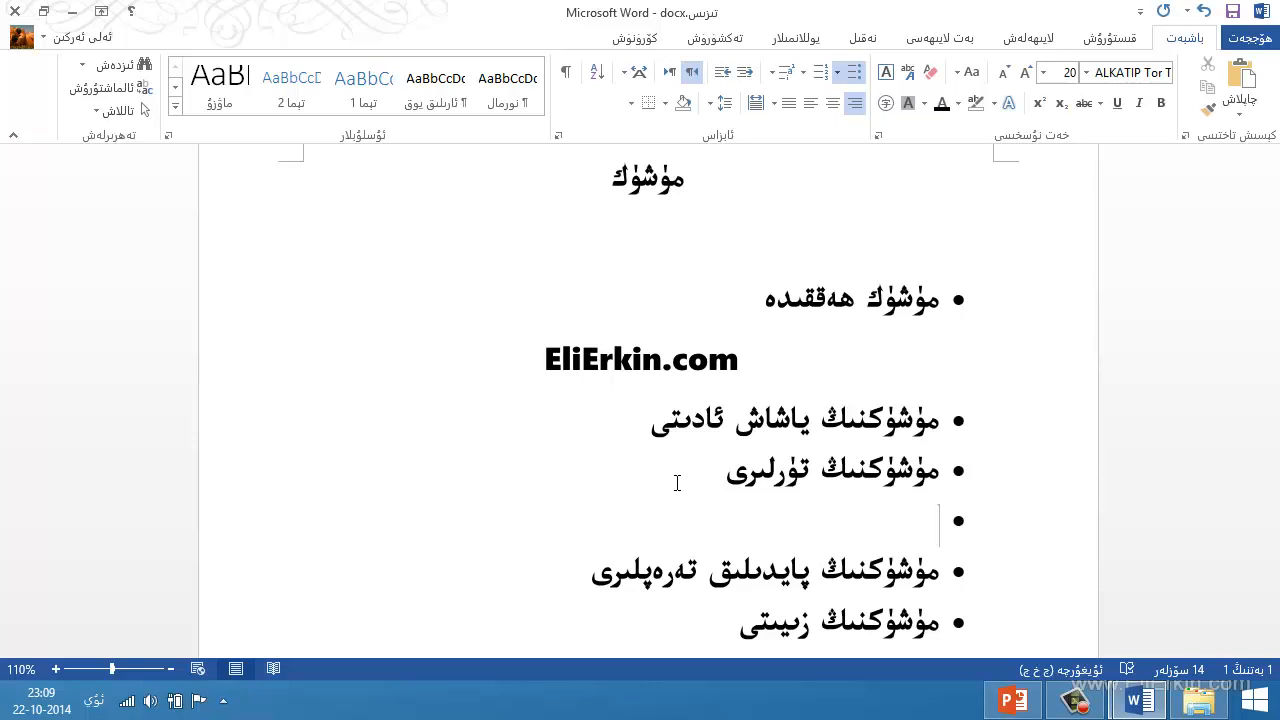
- Try demoting the empty bullet one list level and promoting it back, twice
{"action": "key", "text": "Tab"}
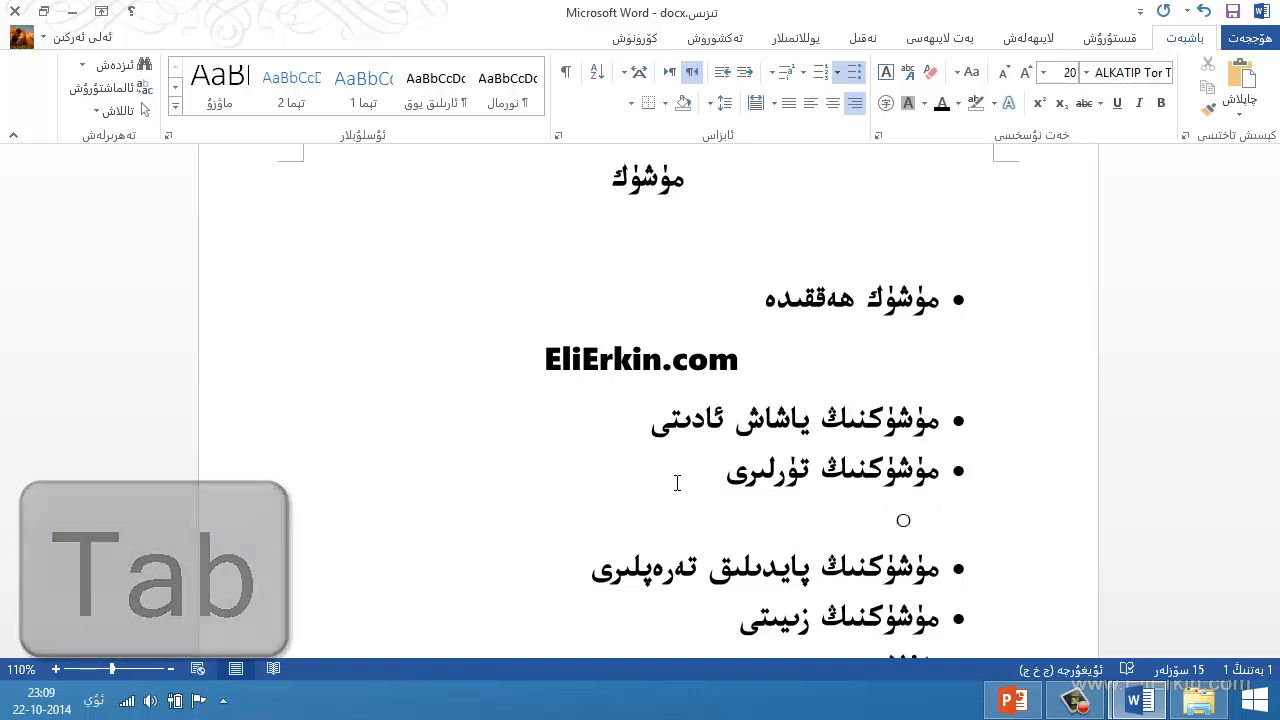
{"action": "key", "text": "shift+Tab"}
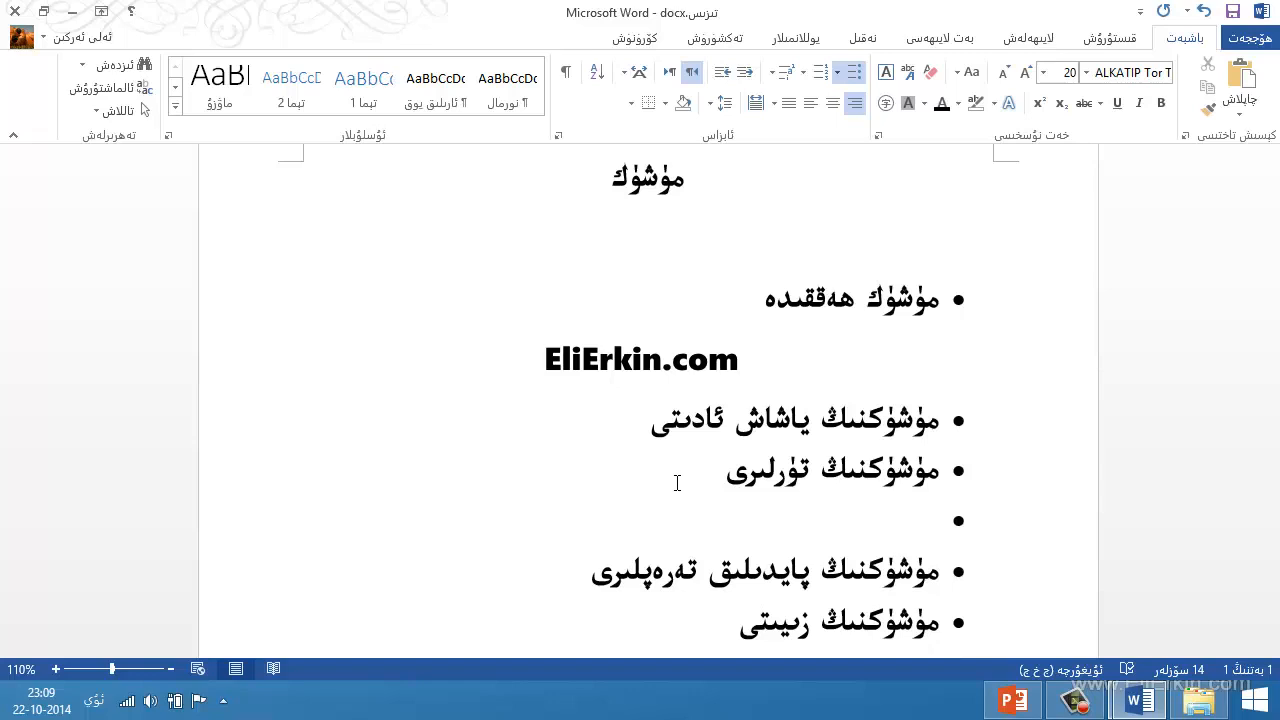
{"action": "left_click", "coordinate": [724, 80]}
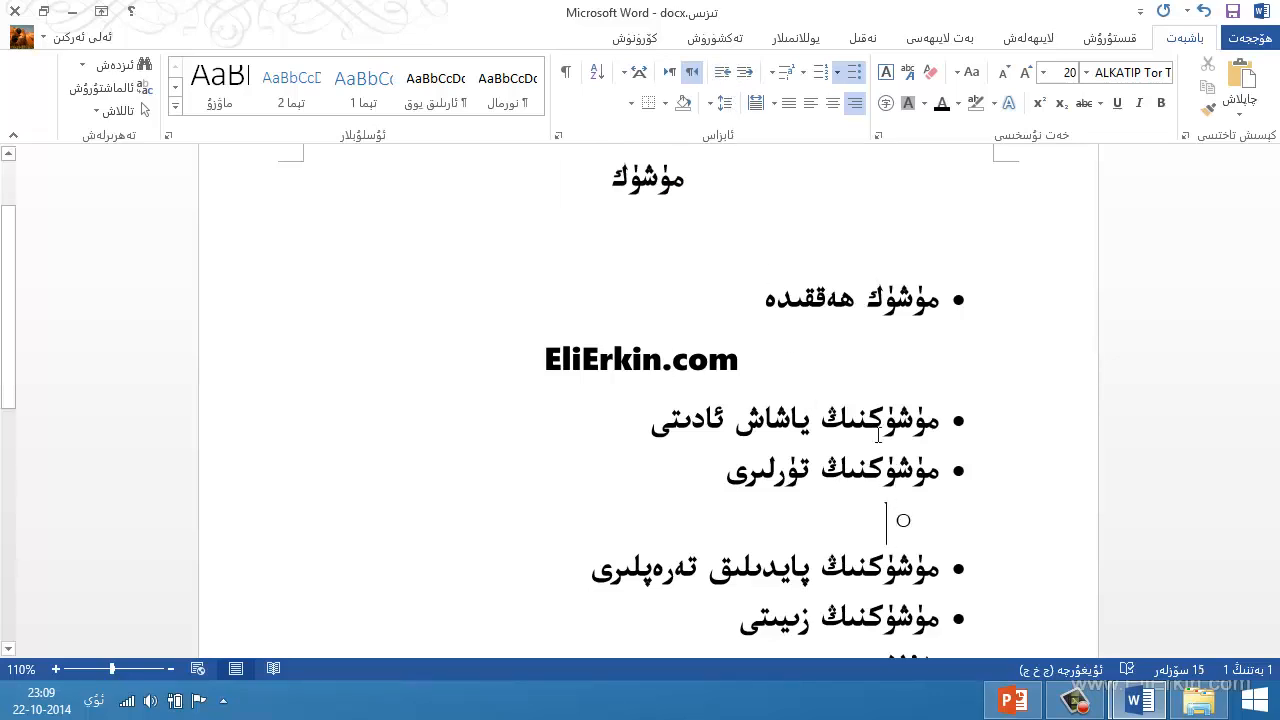
{"action": "left_click", "coordinate": [746, 74]}
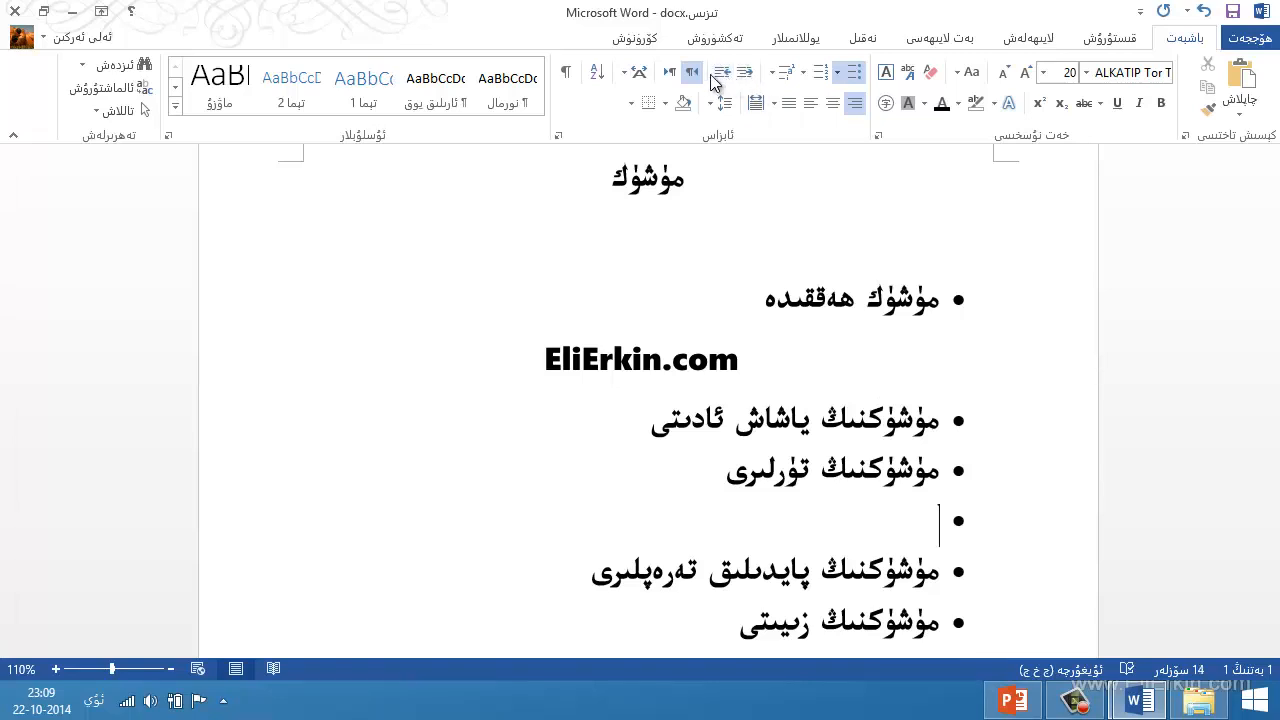
- Demote the empty bullet one level and enter the sub-items "تالا مۈشۈكى" and "ئۆي مۈشۈكى"
{"action": "left_click", "coordinate": [722, 72]}
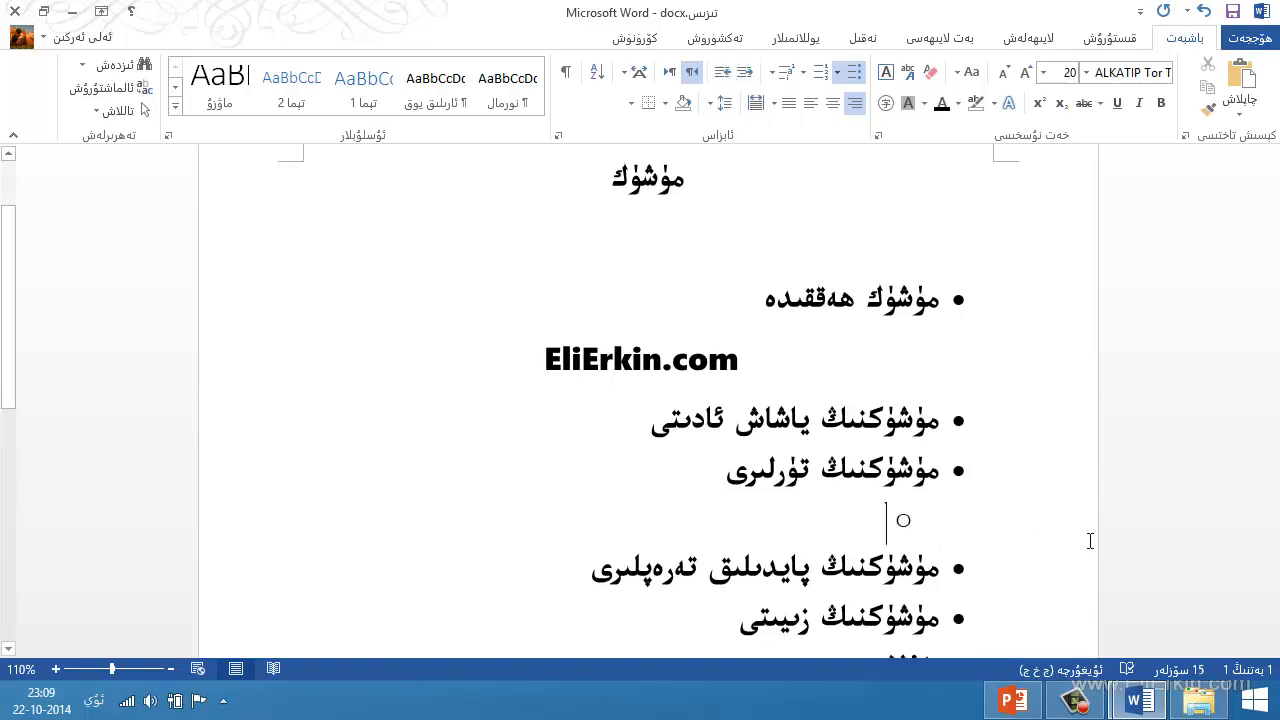
{"action": "type", "text": "تالا مۈشۈكى"}
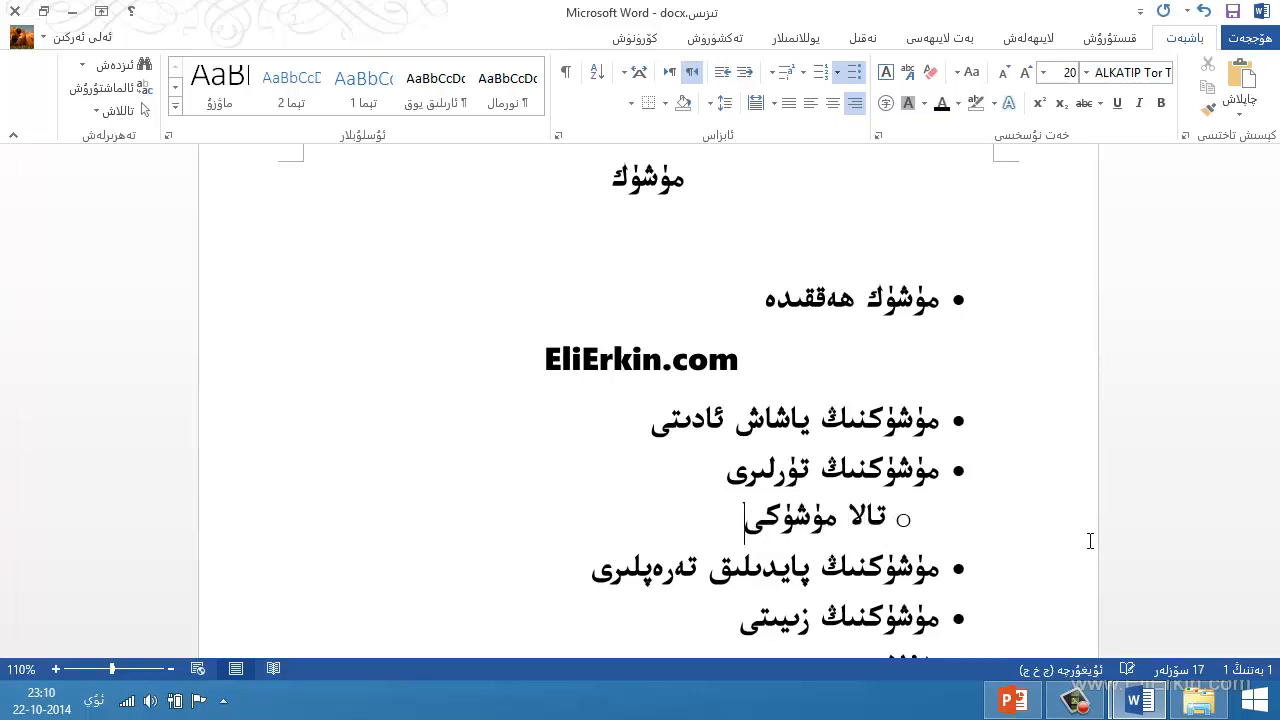
{"action": "key", "text": "Return"}
{"action": "type", "text": "ئۆ"}
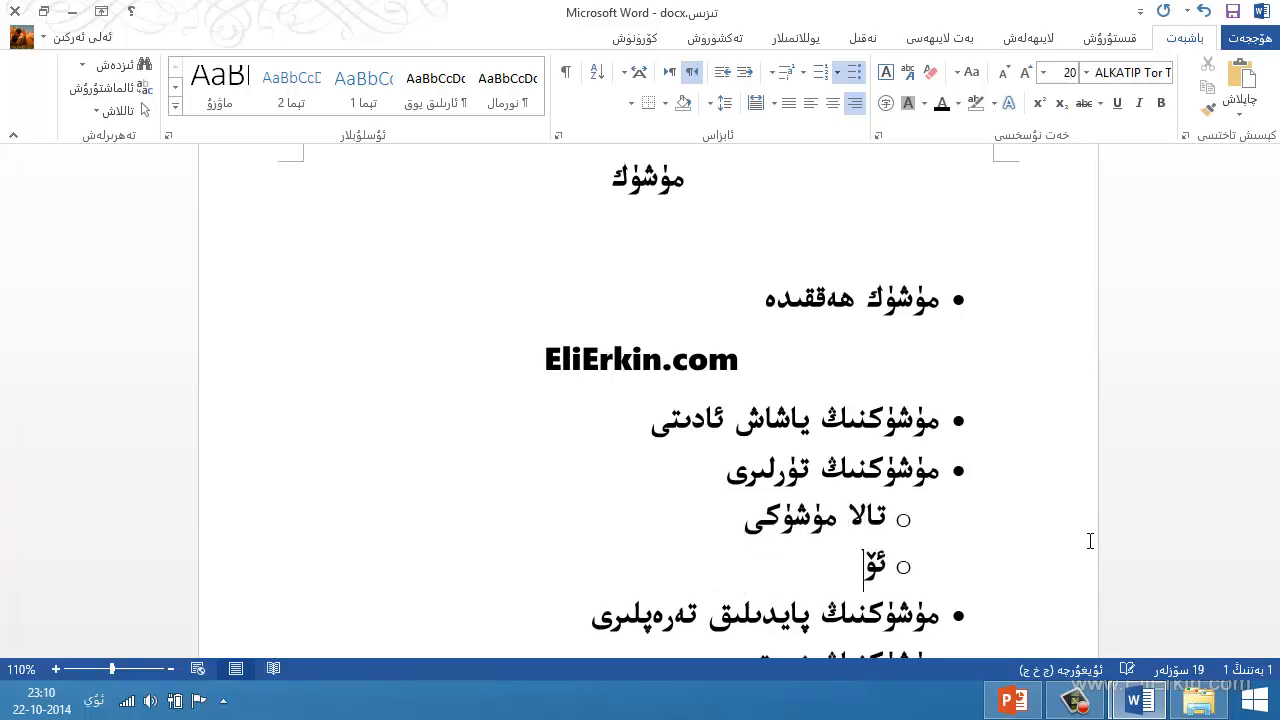
{"action": "type", "text": "ي مۈشۈكى"}
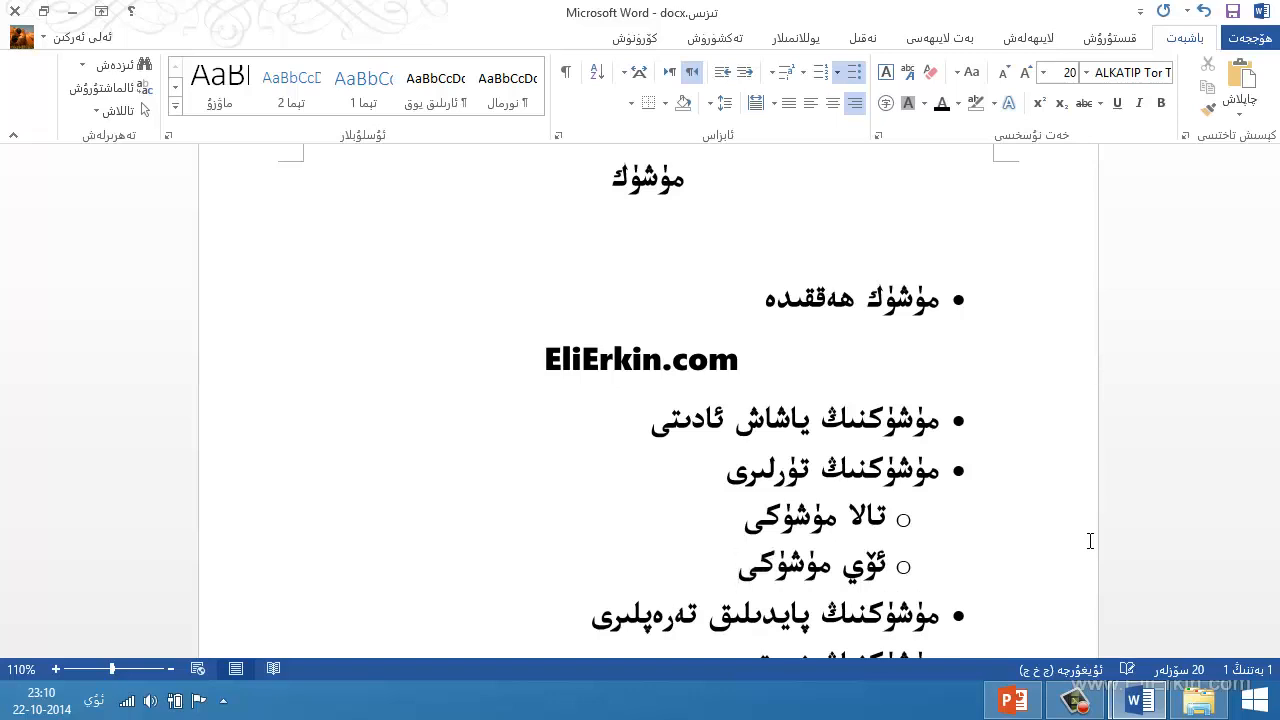
{"action": "scroll", "coordinate": [1090, 541], "scroll_direction": "down", "scroll_amount": 3}
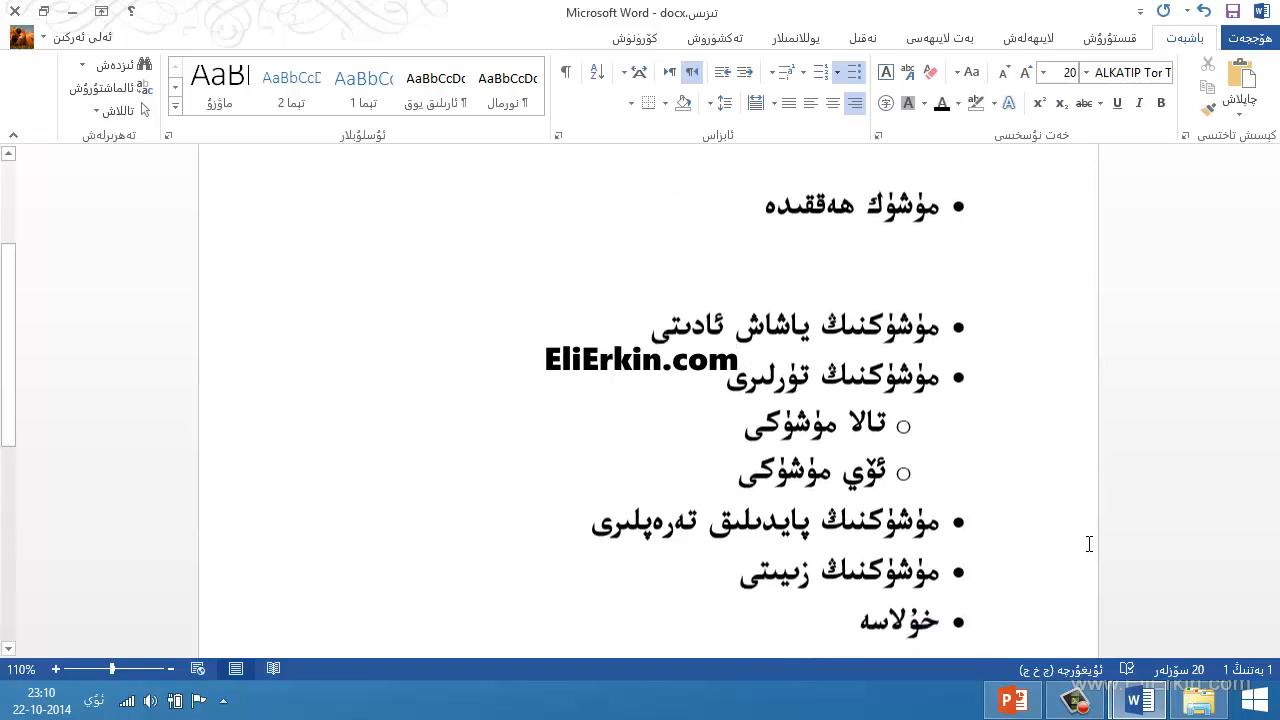
{"action": "scroll", "coordinate": [1037, 520], "scroll_direction": "up", "scroll_amount": 2}
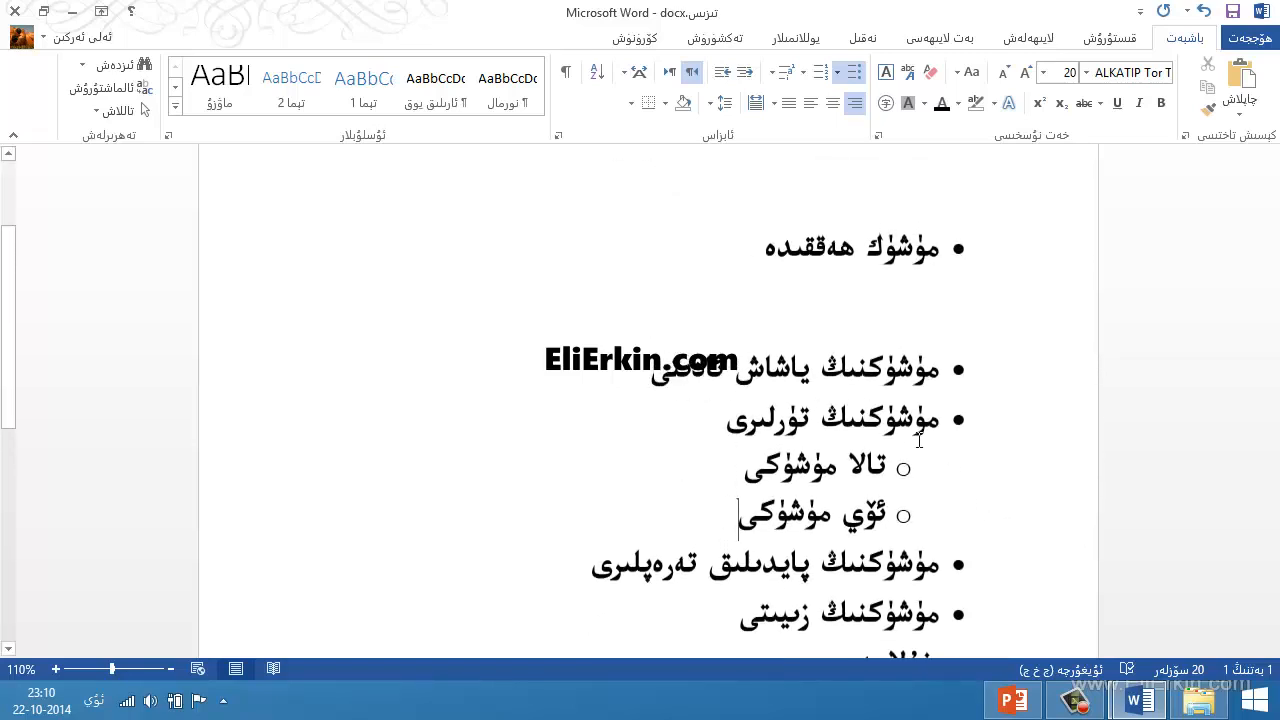
{"action": "scroll", "coordinate": [915, 440], "scroll_direction": "down", "scroll_amount": 3}
{"action": "scroll", "coordinate": [870, 430], "scroll_direction": "up", "scroll_amount": 3}
{"action": "scroll", "coordinate": [858, 420], "scroll_direction": "up", "scroll_amount": 2}
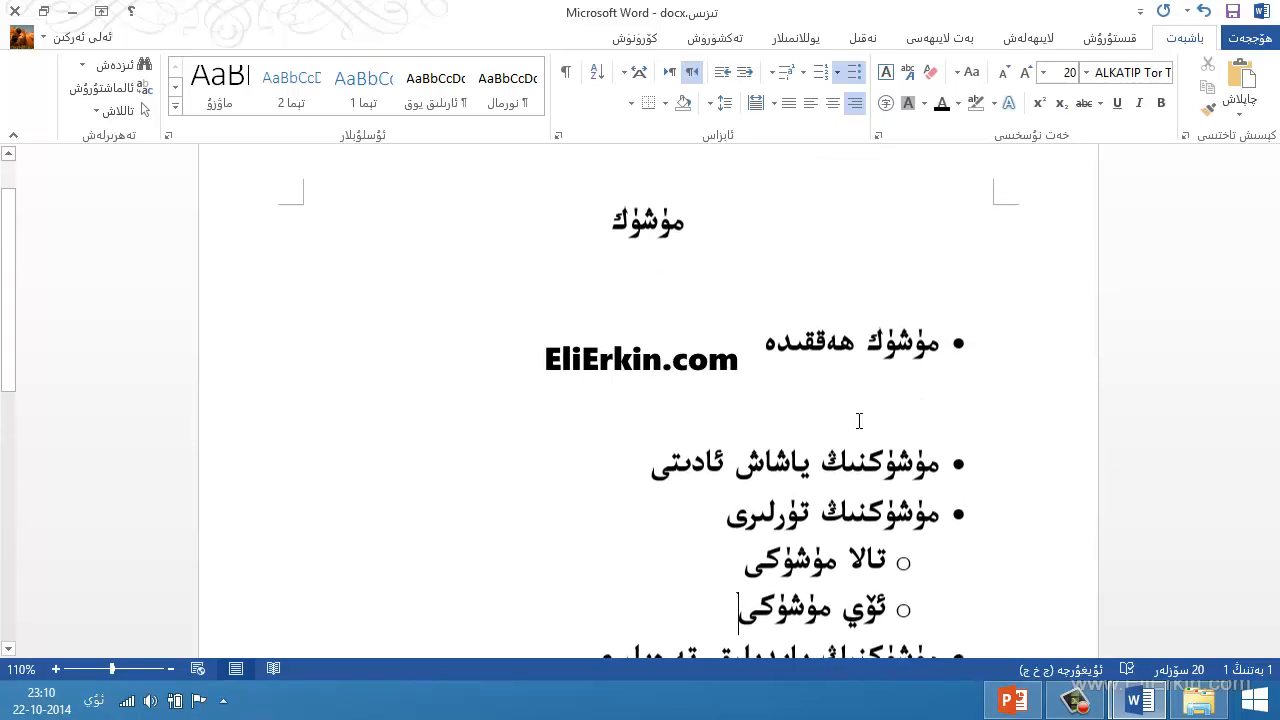
{"action": "scroll", "coordinate": [818, 380], "scroll_direction": "down", "scroll_amount": 3}
{"action": "scroll", "coordinate": [813, 412], "scroll_direction": "down", "scroll_amount": 3}
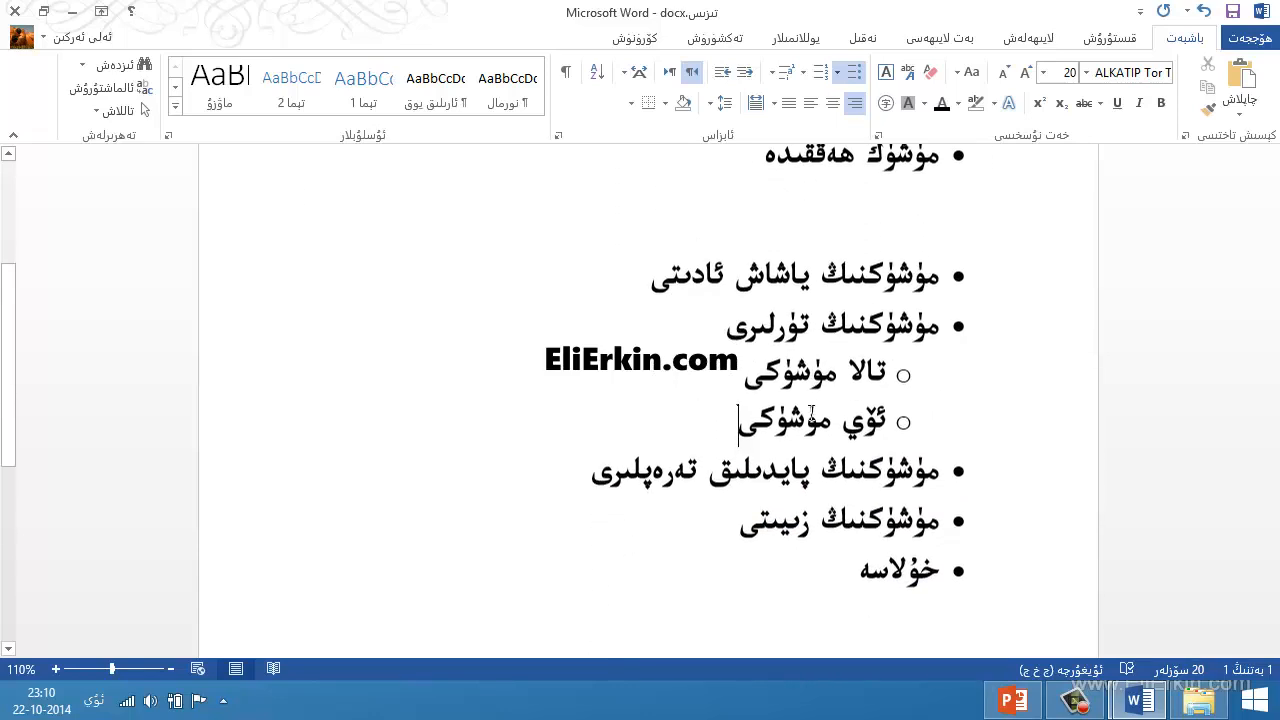
{"action": "scroll", "coordinate": [820, 440], "scroll_direction": "up", "scroll_amount": 4}
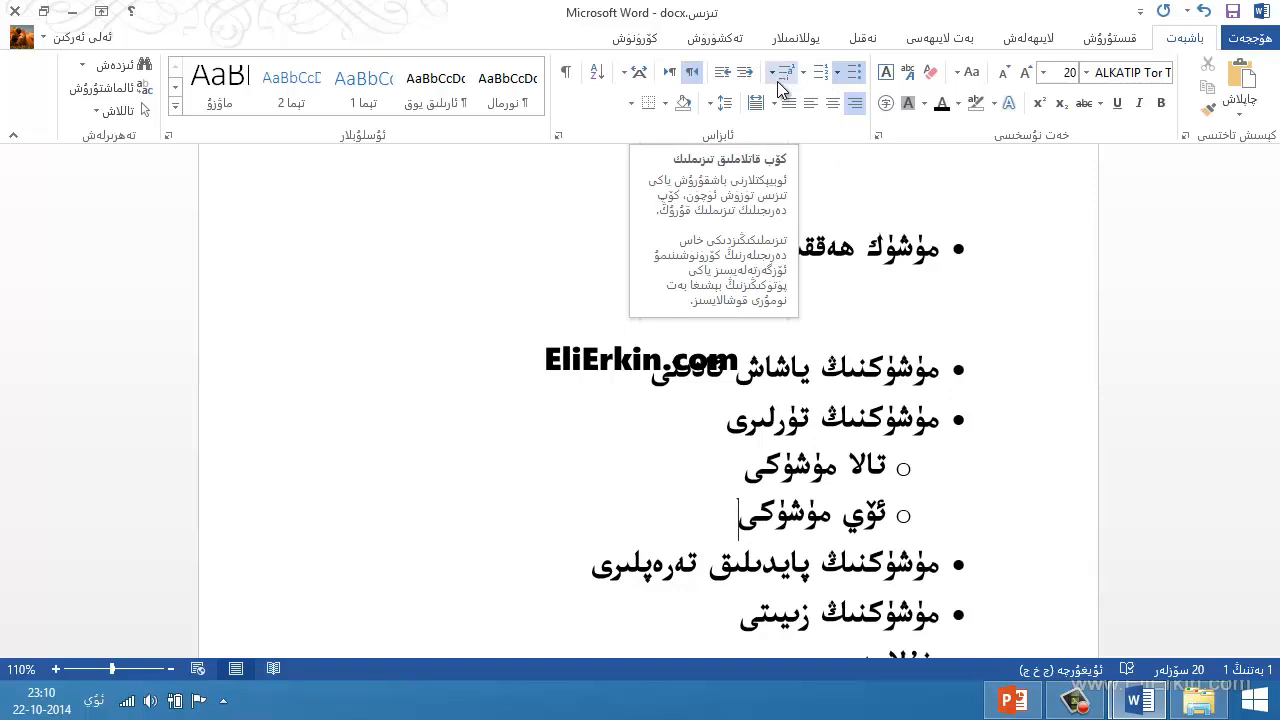
- Change the bullets of all first-level items in the cat outline to the arrowhead symbol
{"action": "left_click", "coordinate": [956, 386]}
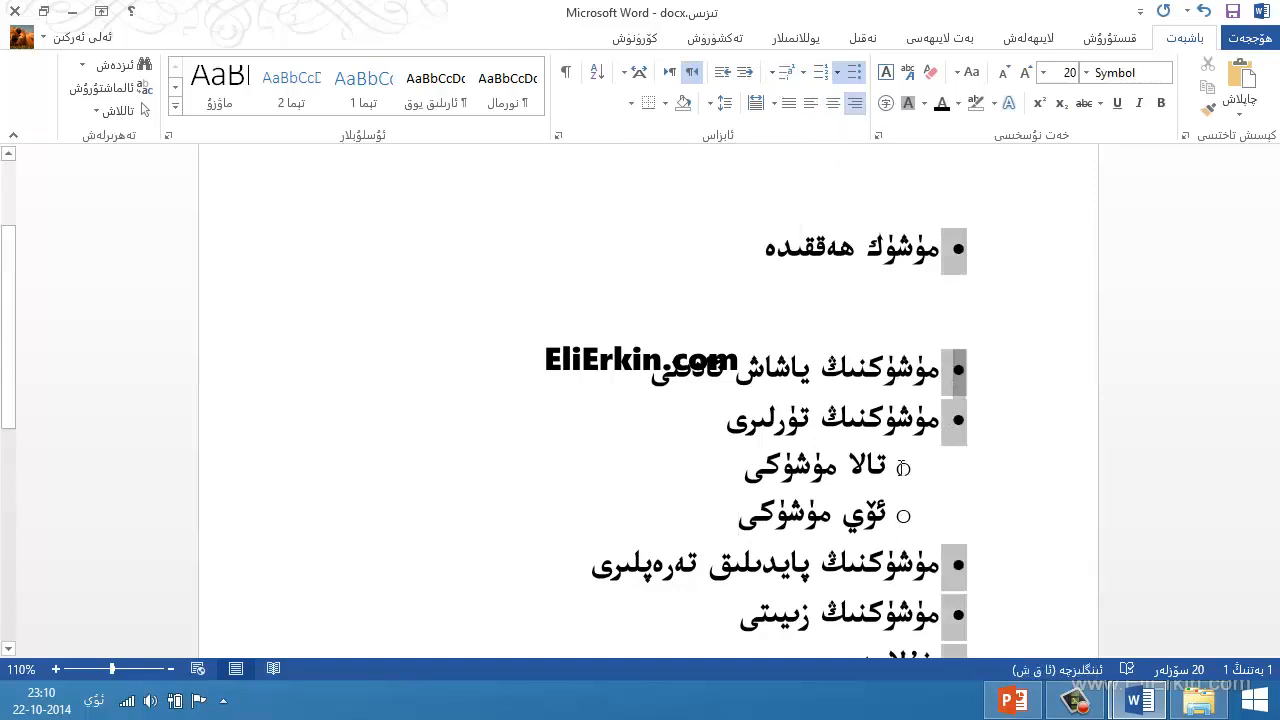
{"action": "left_click", "coordinate": [902, 468]}
{"action": "left_click", "coordinate": [941, 375]}
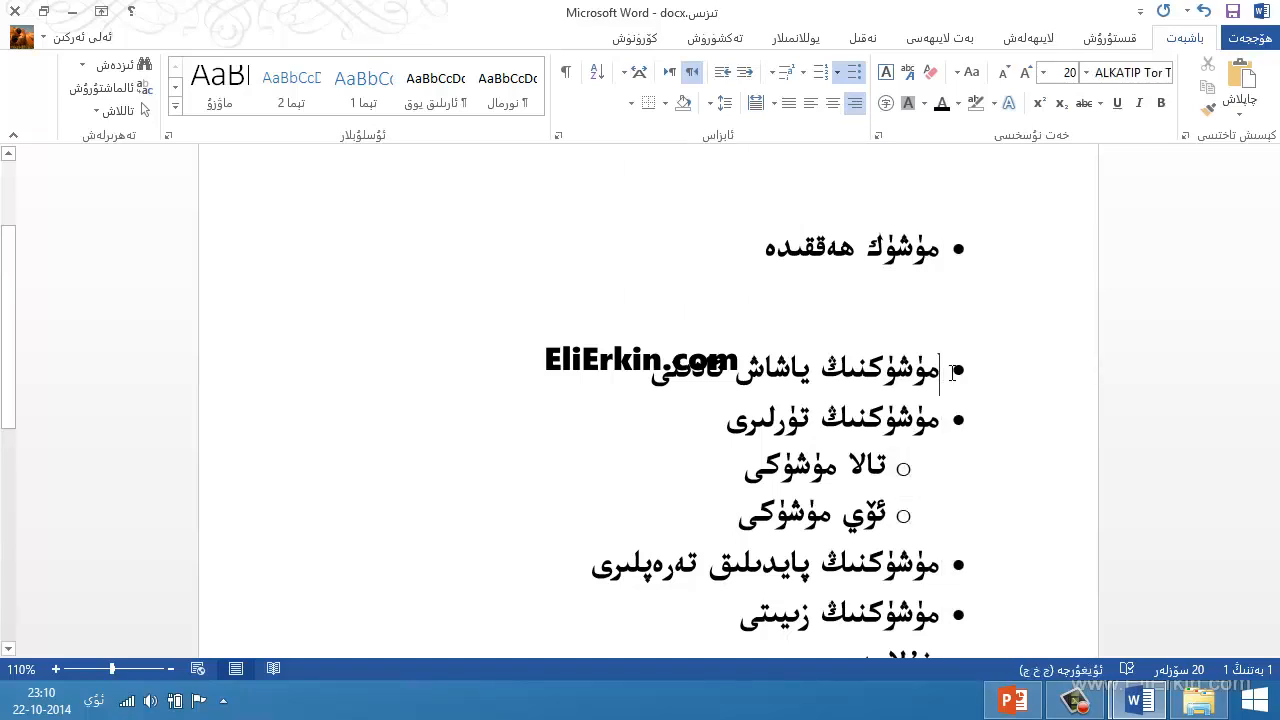
{"action": "left_click", "coordinate": [958, 248]}
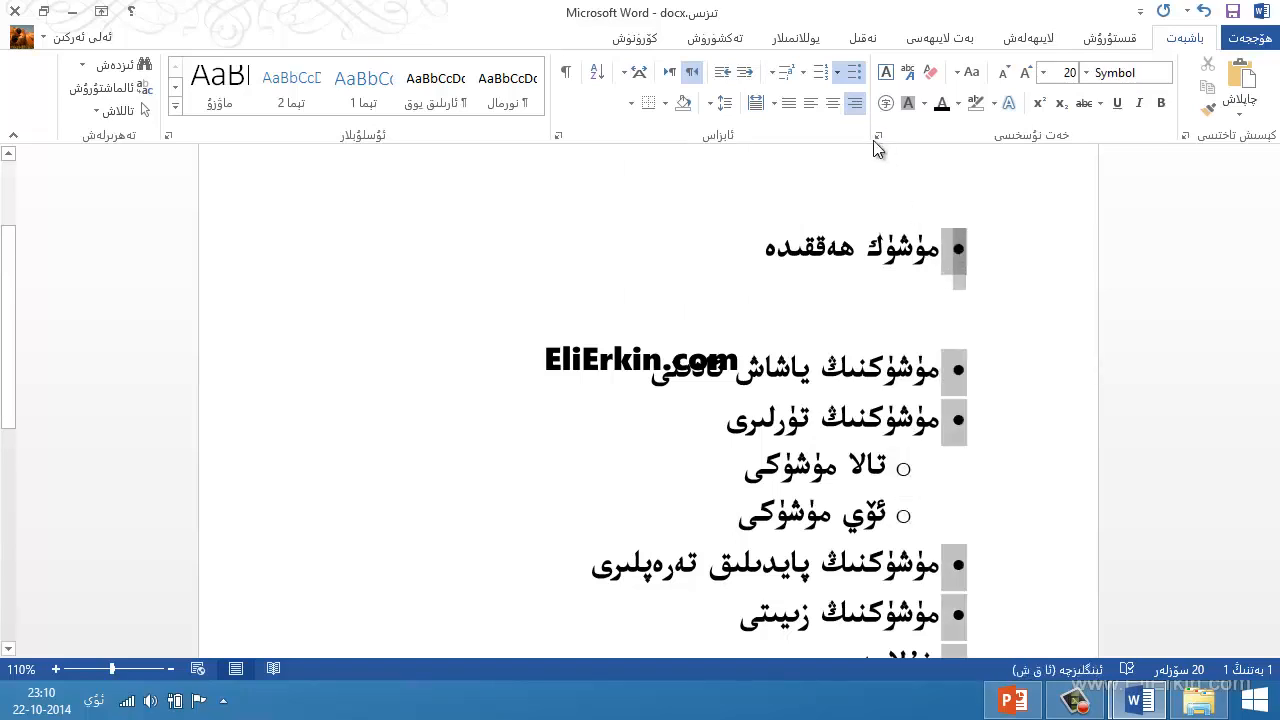
{"action": "left_click", "coordinate": [837, 73]}
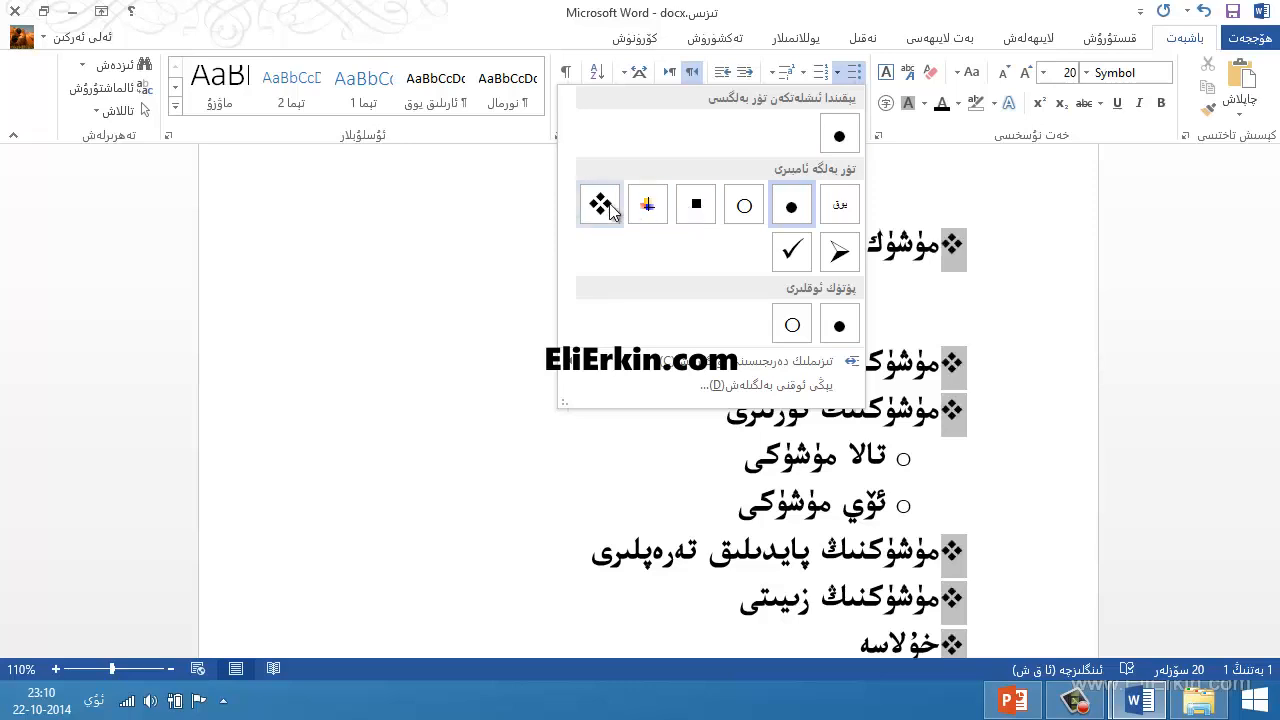
{"action": "left_click", "coordinate": [842, 256]}
- Change the bullets of the sub-items "تالا مۈشۈكى" and "ئۆي مۈشۈكى" to filled squares
{"action": "left_click", "coordinate": [903, 462]}
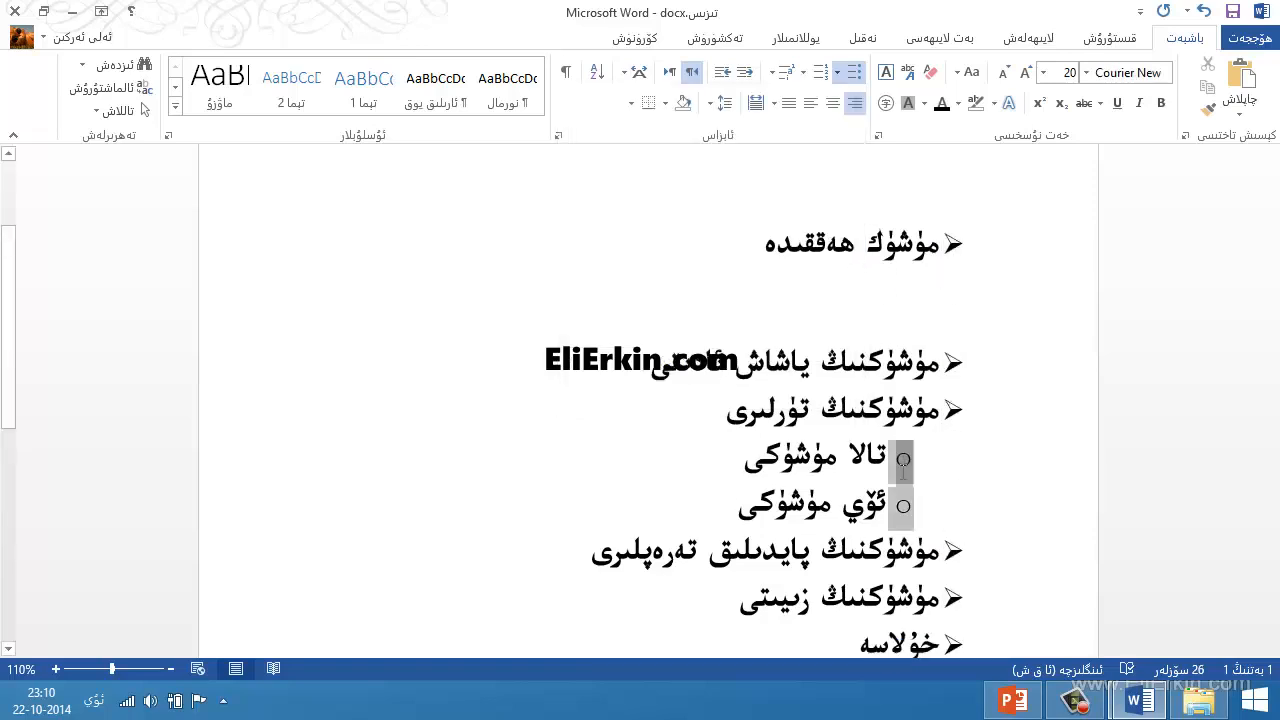
{"action": "left_click", "coordinate": [837, 73]}
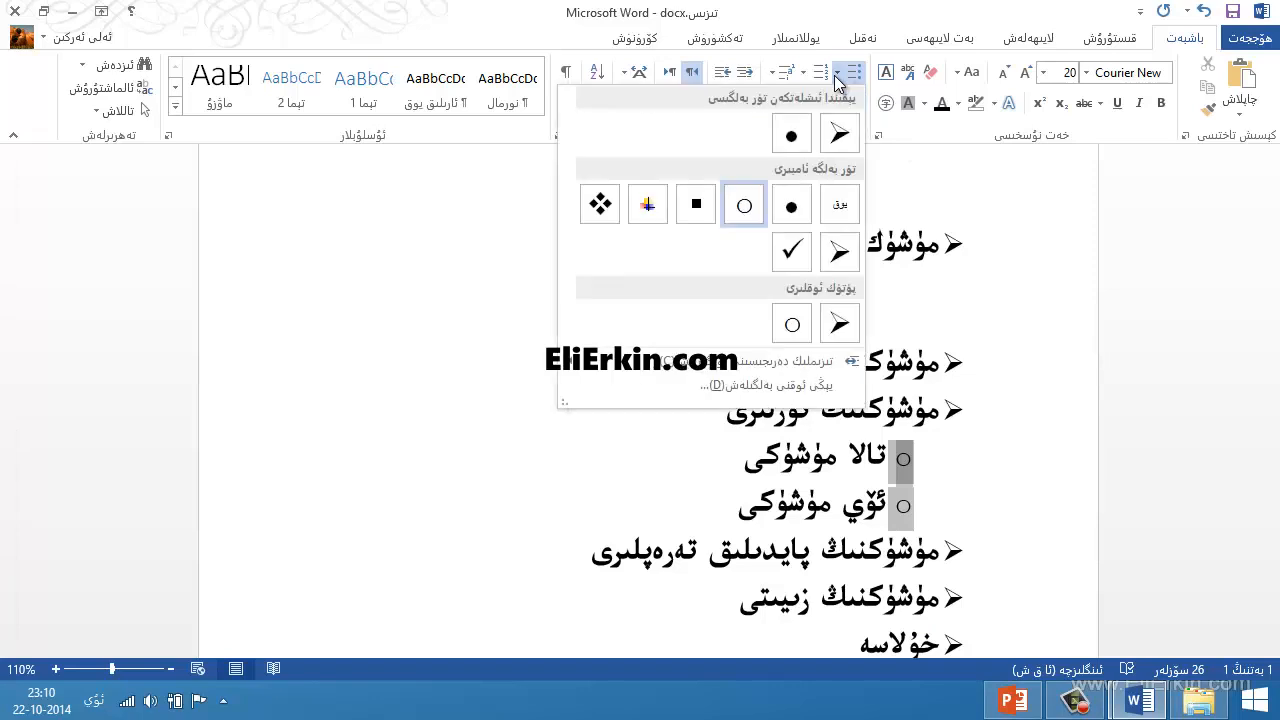
{"action": "left_click", "coordinate": [695, 208]}
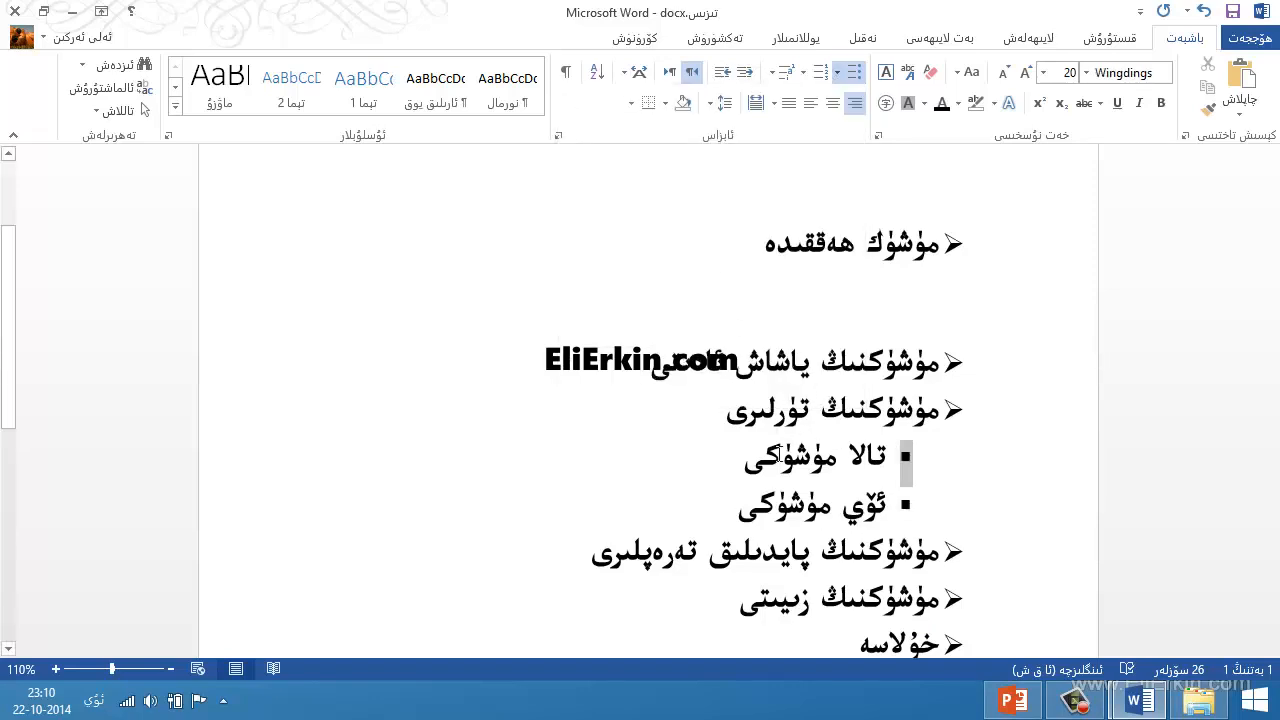
{"action": "left_click", "coordinate": [782, 468]}
{"action": "scroll", "coordinate": [784, 475], "scroll_direction": "down", "scroll_amount": 1}
{"action": "scroll", "coordinate": [863, 465], "scroll_direction": "up", "scroll_amount": 3}
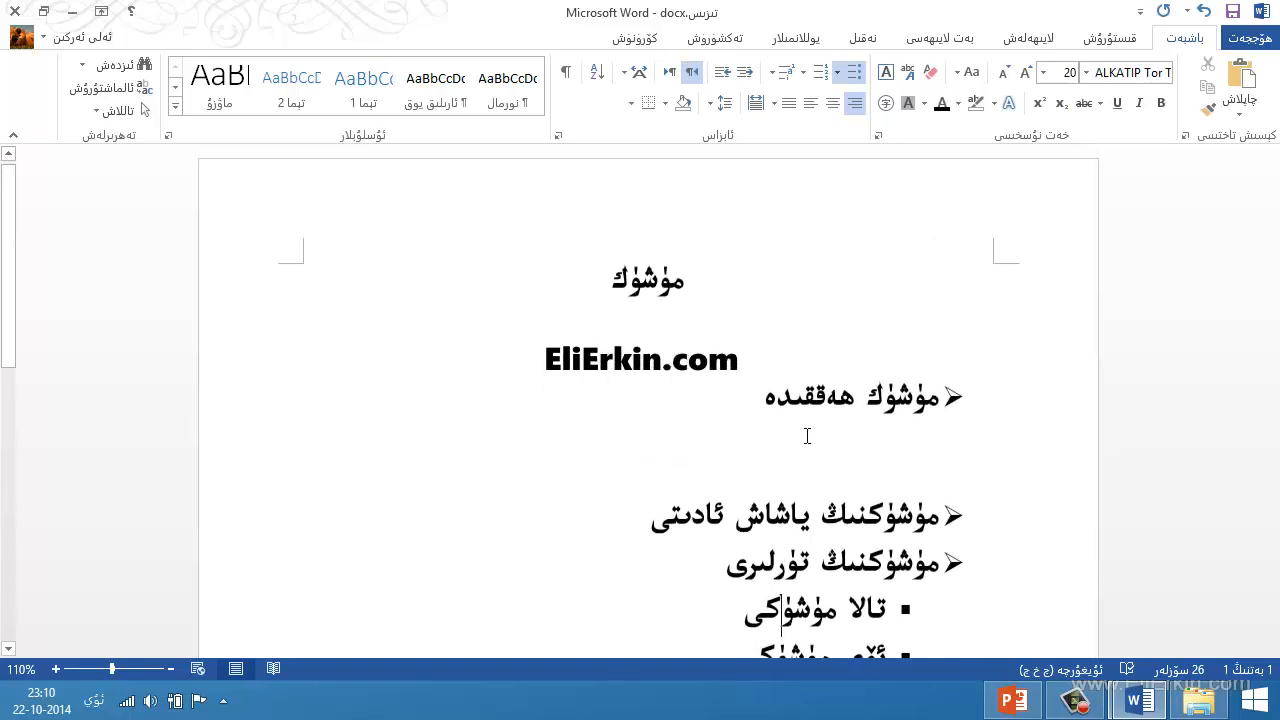
- End the bulleted list after "خۇلاسە", leave a blank line and start a numbered list with the "1." format
{"action": "scroll", "coordinate": [808, 437], "scroll_direction": "down", "scroll_amount": 5}
{"action": "left_click", "coordinate": [872, 435]}
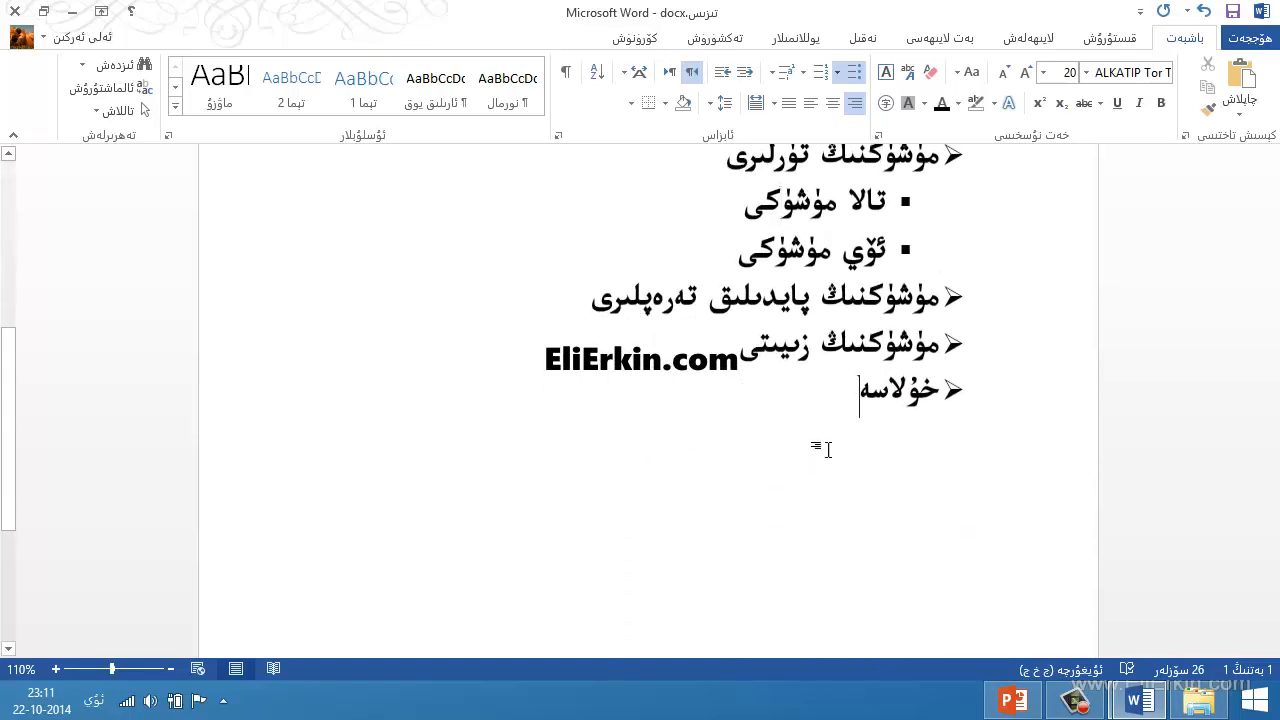
{"action": "key", "text": "Return"}
{"action": "key", "text": "Return"}
{"action": "key", "text": "Return"}
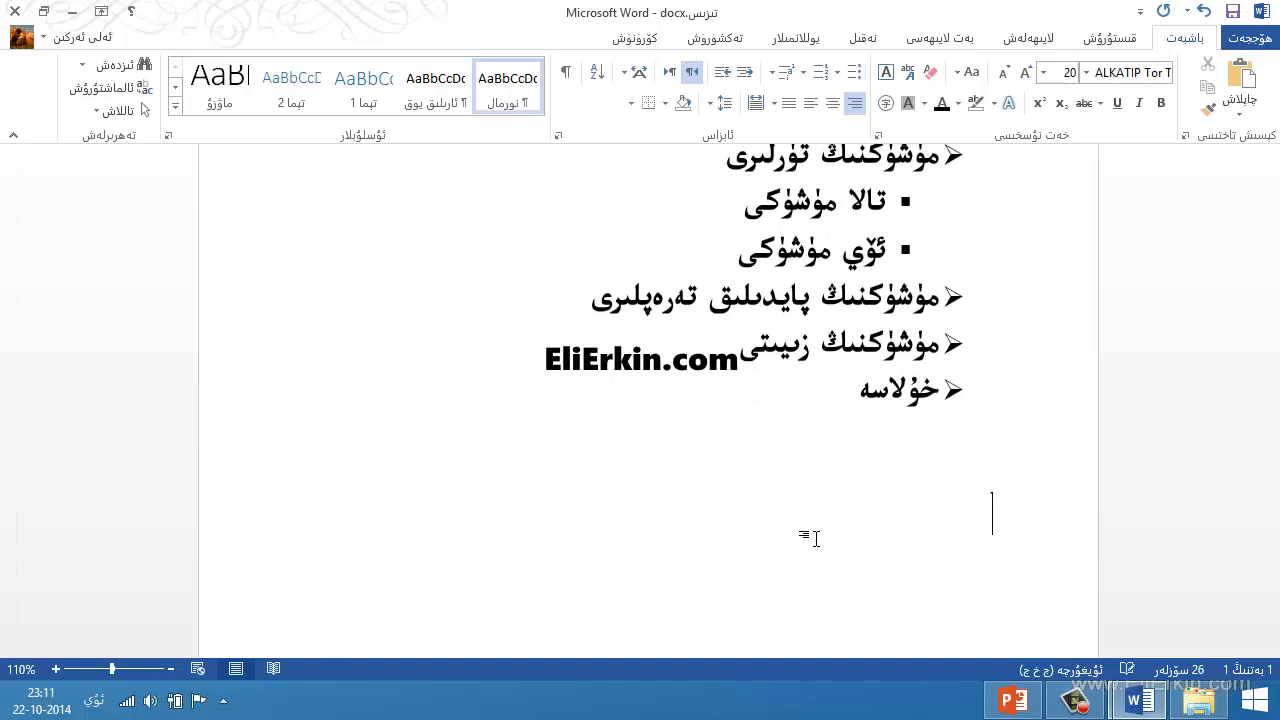
{"action": "left_click", "coordinate": [820, 73]}
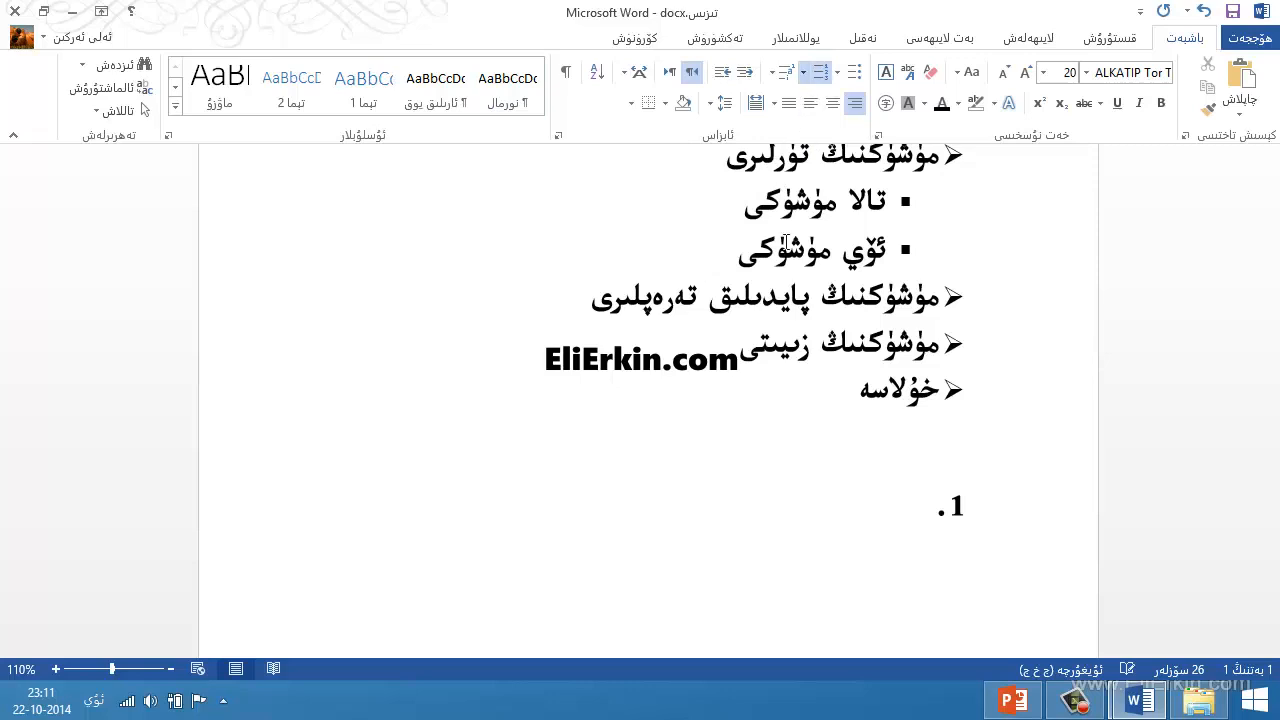
{"action": "scroll", "coordinate": [816, 536], "scroll_direction": "down", "scroll_amount": 3}
{"action": "scroll", "coordinate": [814, 534], "scroll_direction": "up", "scroll_amount": 2}
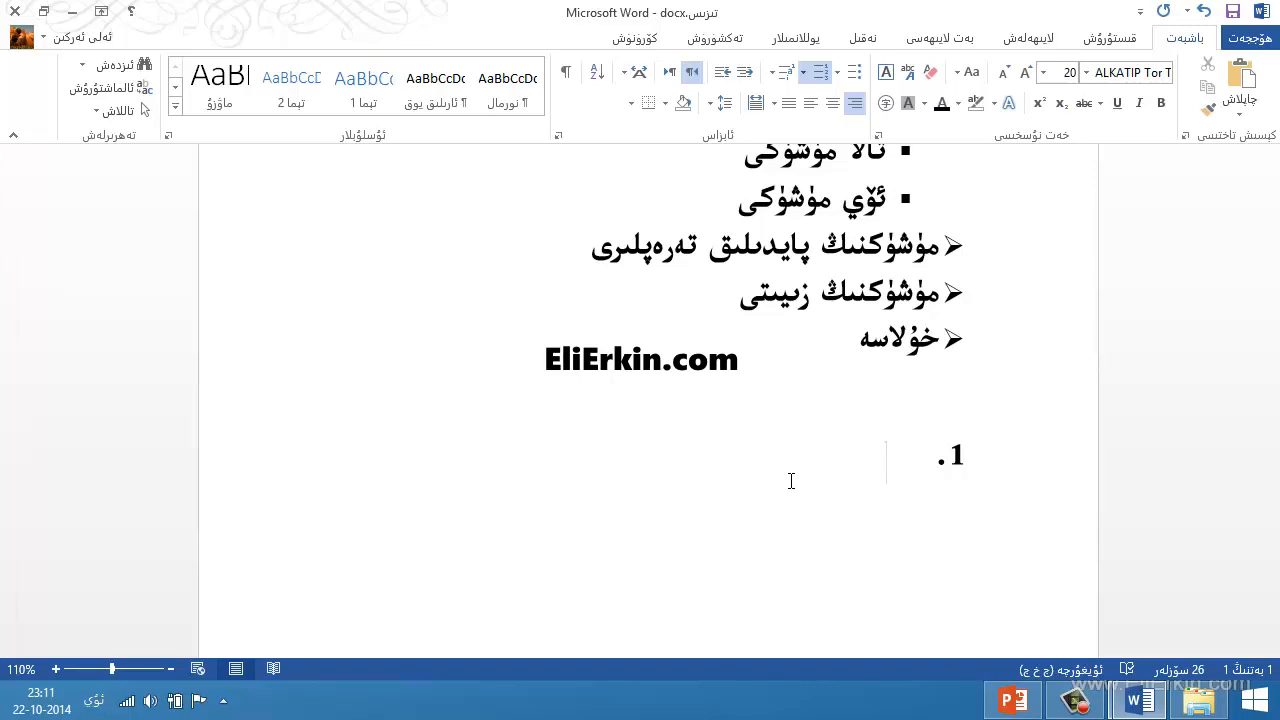
- Enter "ئاسمان", "زىمىن" and "دېڭىز" as three items of the numbered list
{"action": "type", "text": "ئاس"}
{"action": "key", "text": "BackSpace"}
{"action": "key", "text": "BackSpace"}
{"action": "type", "text": "اسمان"}
{"action": "key", "text": "Return"}
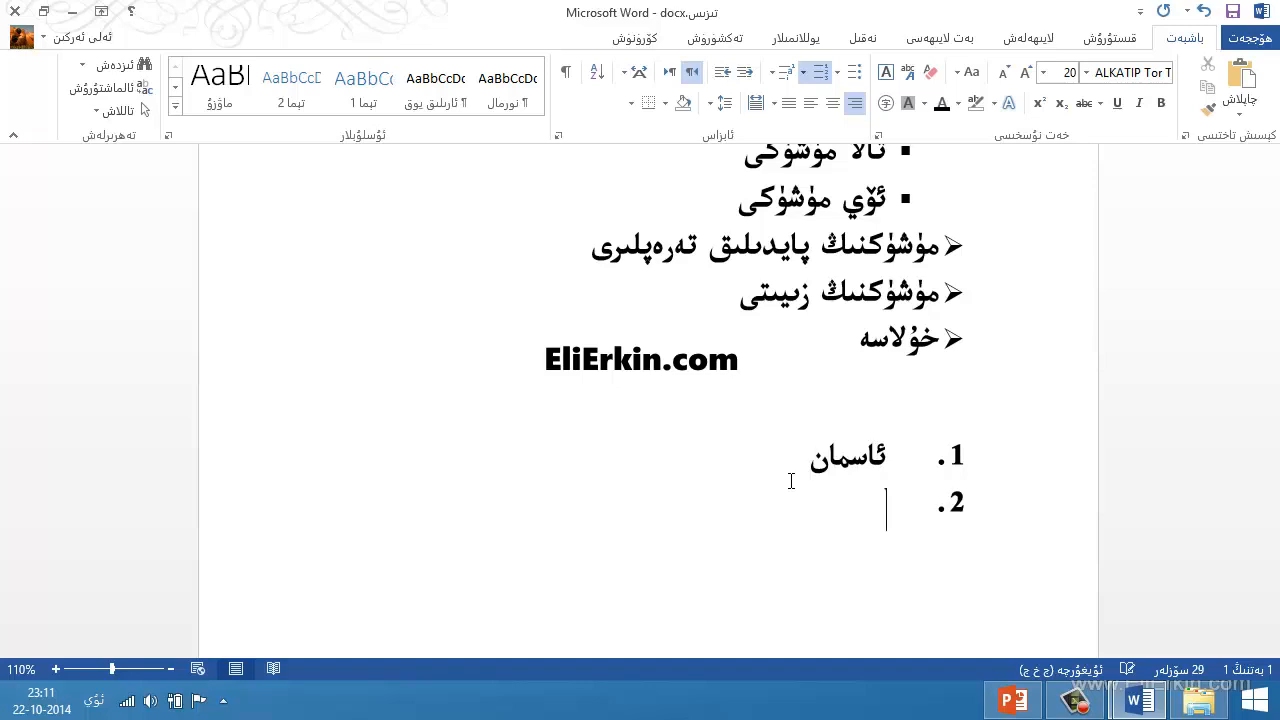
{"action": "type", "text": "زېمىن"}
{"action": "key", "text": "Return"}
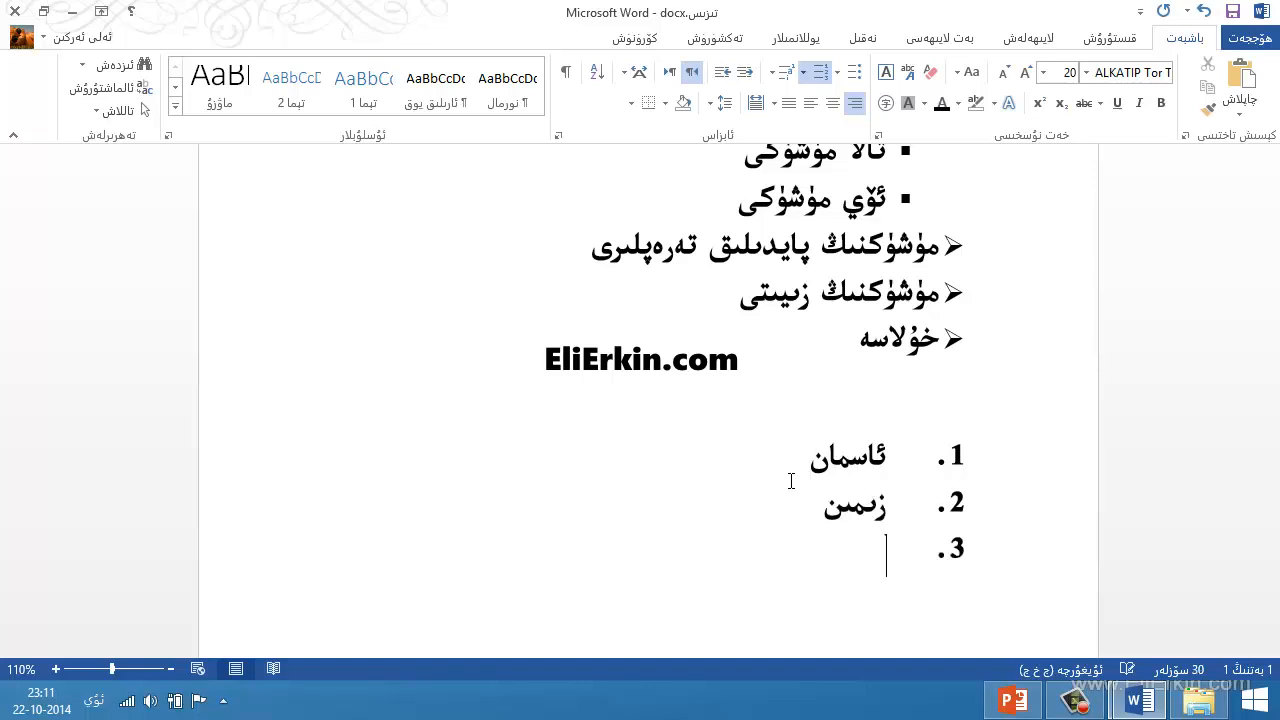
{"action": "type", "text": "دېڭىز"}
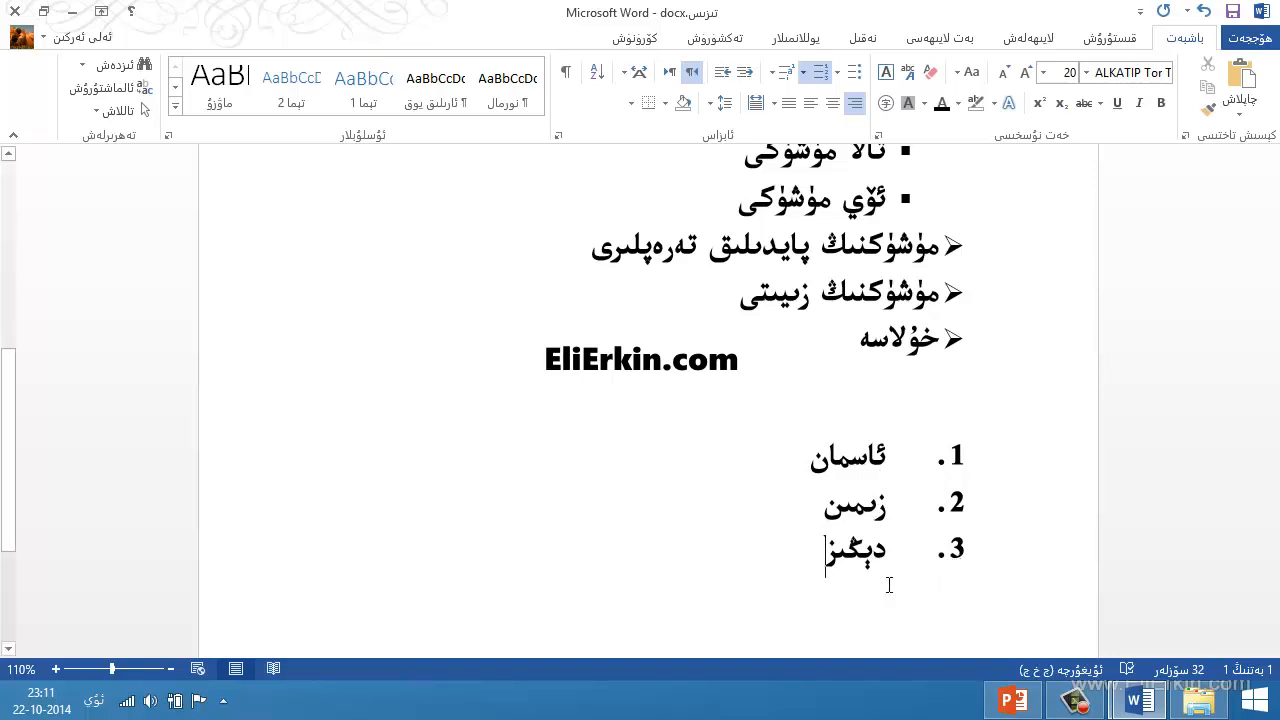
{"action": "left_click", "coordinate": [932, 464]}
{"action": "scroll", "coordinate": [912, 551], "scroll_direction": "down", "scroll_amount": 3}
{"action": "scroll", "coordinate": [912, 551], "scroll_direction": "up", "scroll_amount": 3}
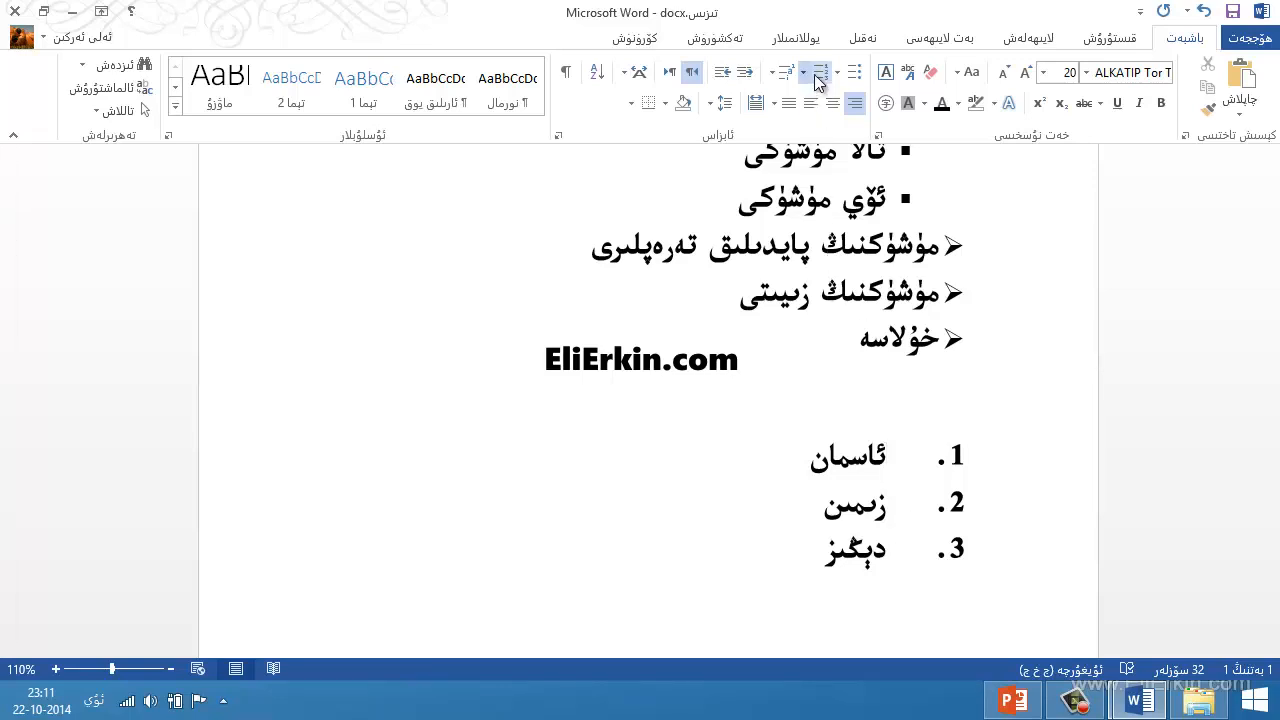
- End the numbered list after "دېڭىز" and write "1." and "2." by hand as plain text on separate lines below it
{"action": "scroll", "coordinate": [808, 449], "scroll_direction": "down", "scroll_amount": 2}
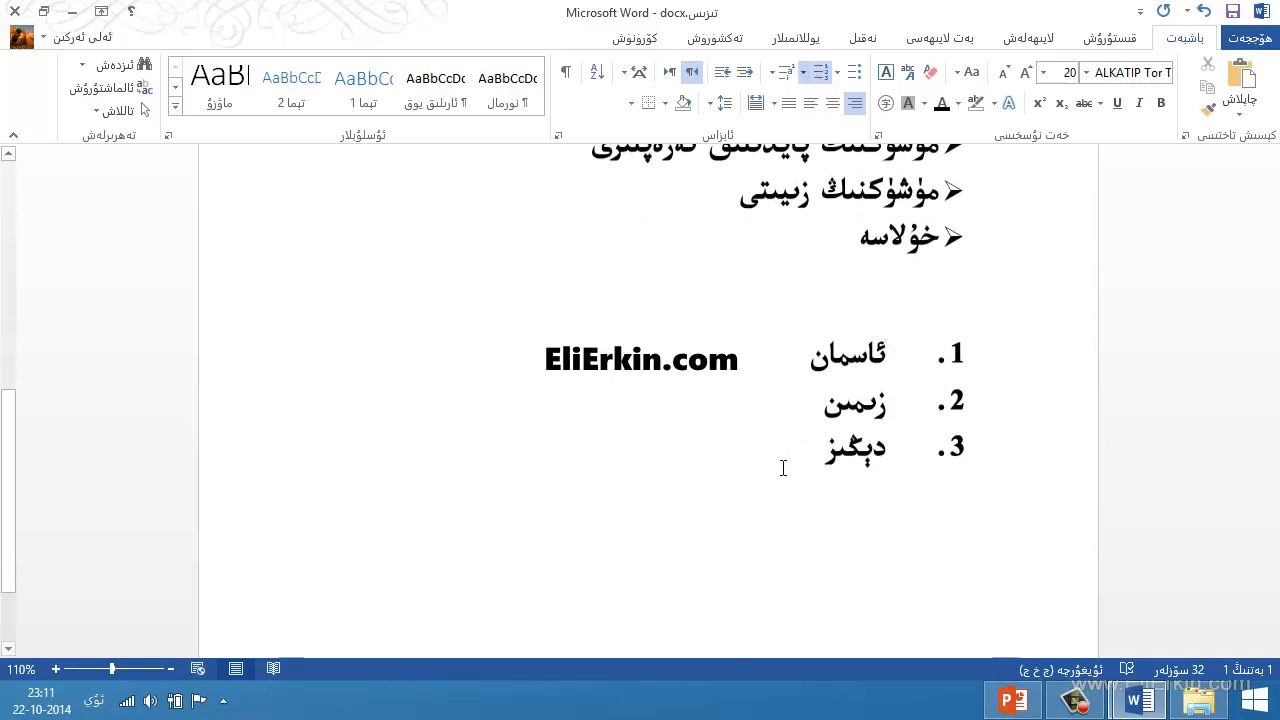
{"action": "key", "text": "Return"}
{"action": "key", "text": "Return"}
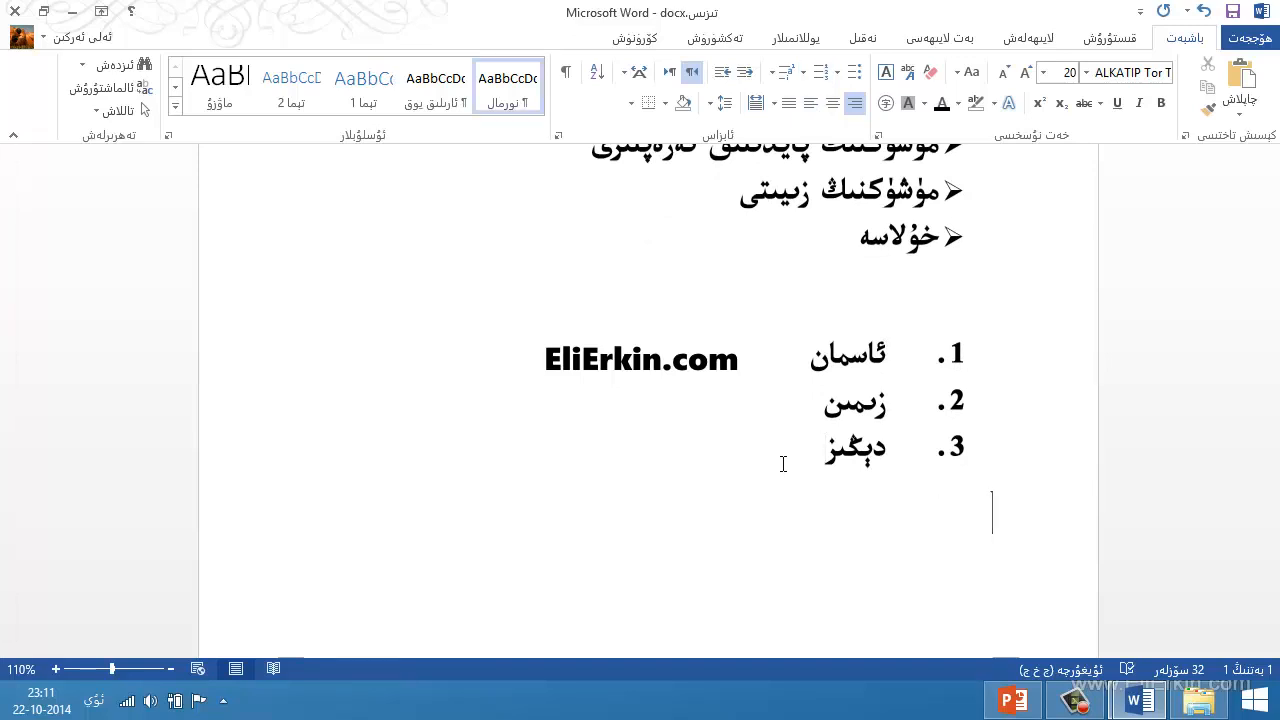
{"action": "type", "text": "1."}
{"action": "key", "text": "Return"}
{"action": "type", "text": "2."}
{"action": "key", "text": "Return"}
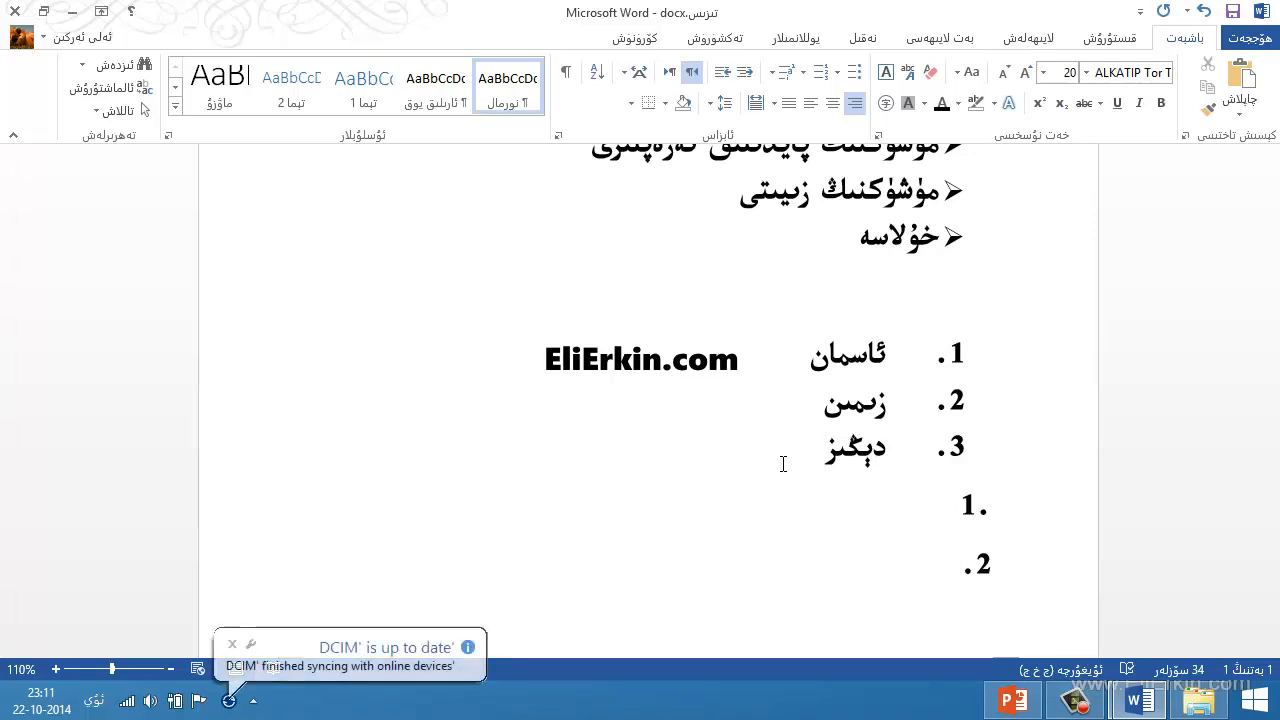
- Delete the hand-written "1." and "2." lines below the numbered list
{"action": "scroll", "coordinate": [880, 285], "scroll_direction": "down", "scroll_amount": 2}
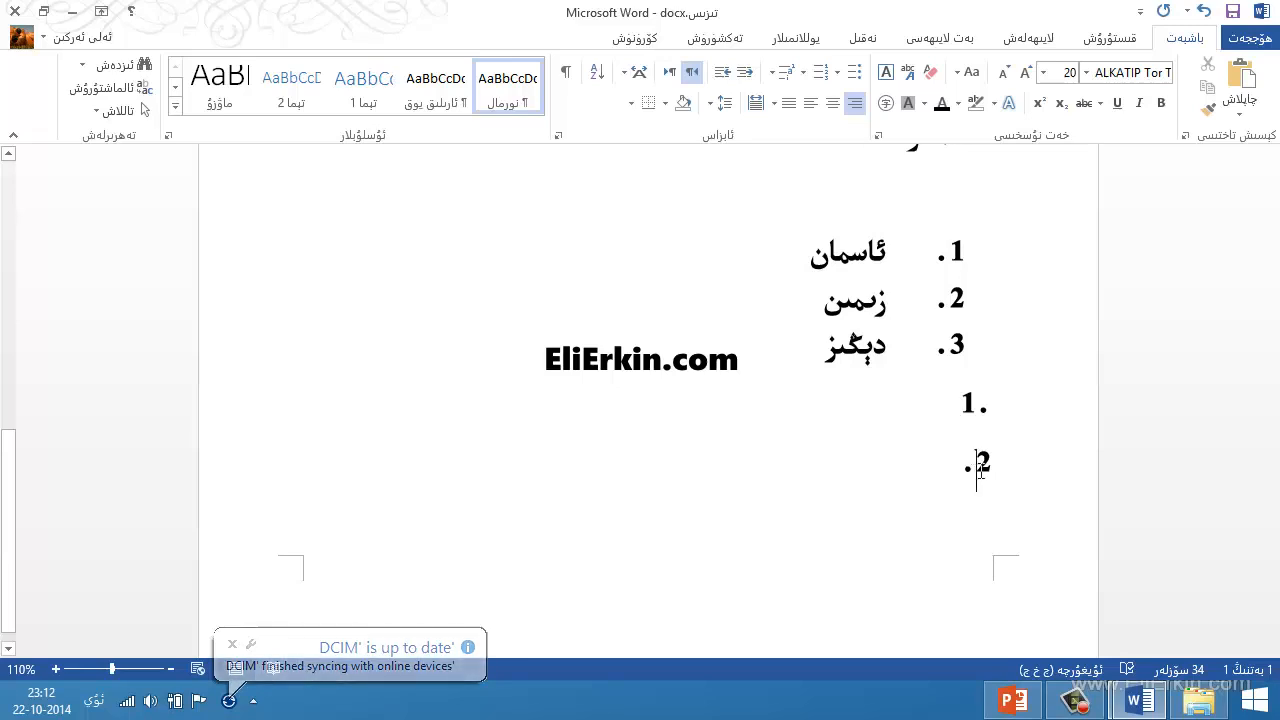
{"action": "double_click", "coordinate": [980, 465]}
{"action": "left_click", "coordinate": [980, 466]}
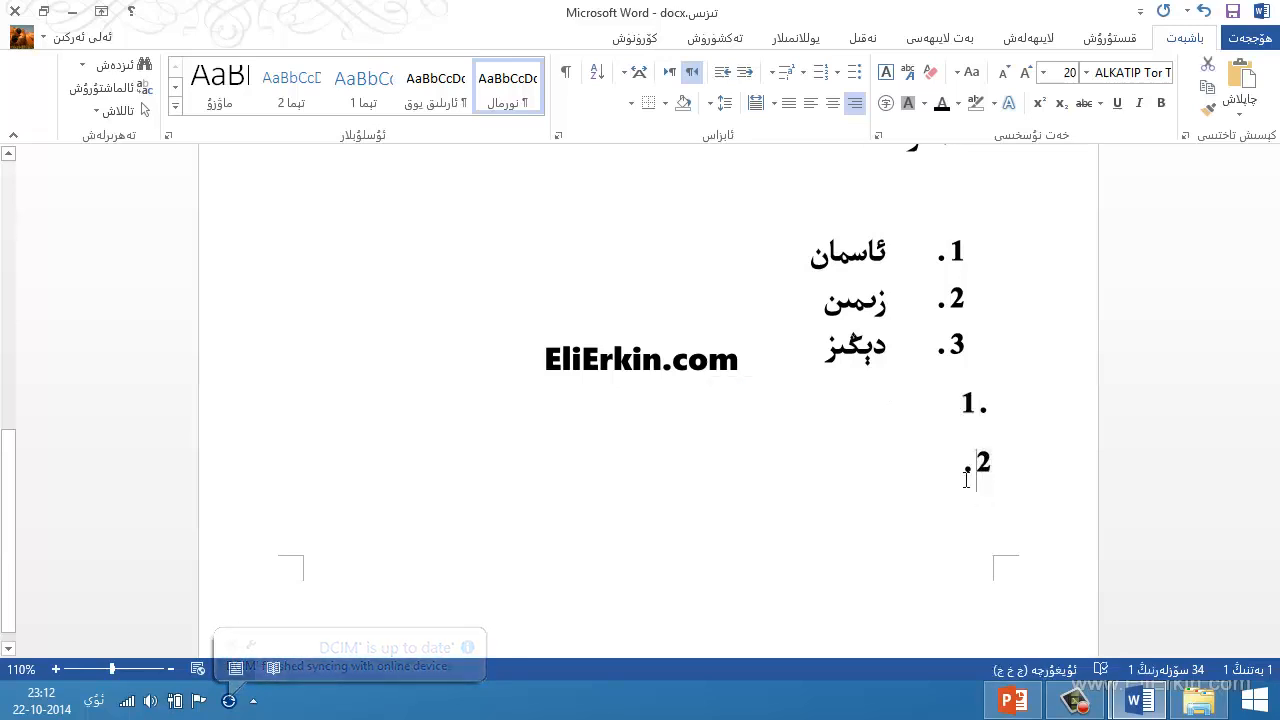
{"action": "left_click_drag", "start_coordinate": [974, 466], "coordinate": [970, 412]}
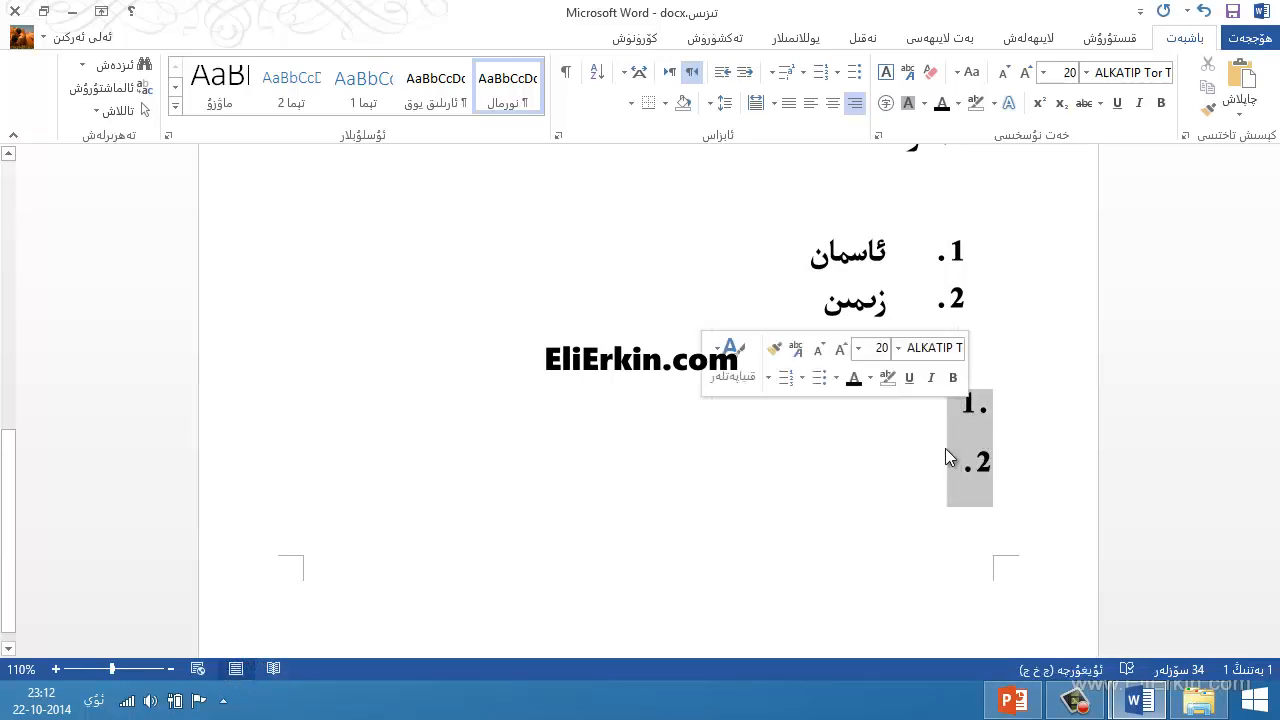
{"action": "key", "text": "Delete"}
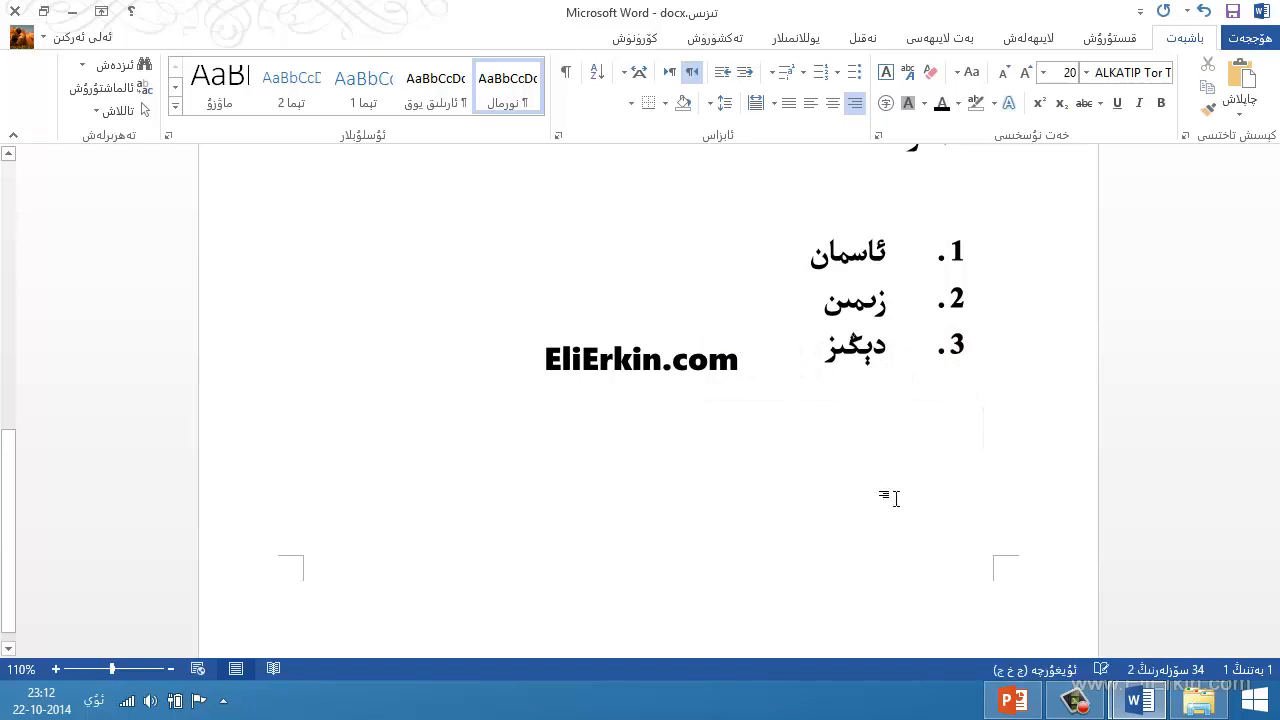
- Insert a new numbered item "دەريا" directly after "ئاسمان"
{"action": "left_click", "coordinate": [939, 252]}
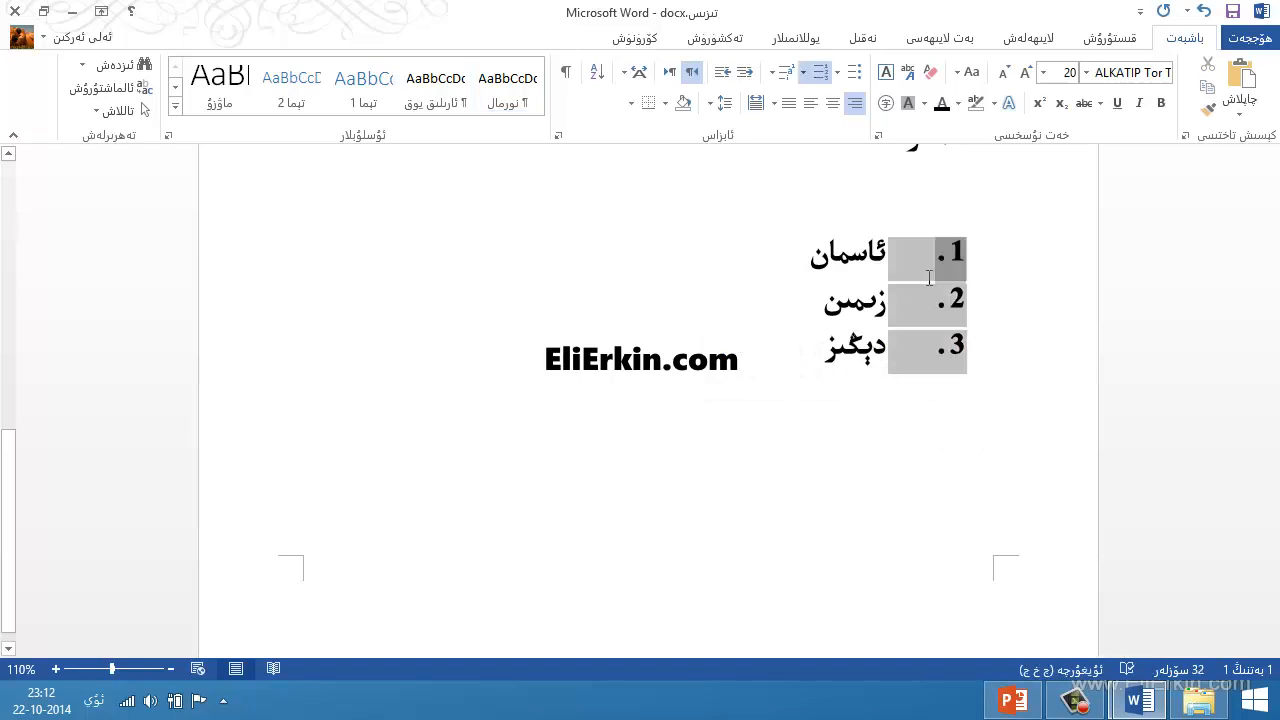
{"action": "left_click", "coordinate": [932, 302]}
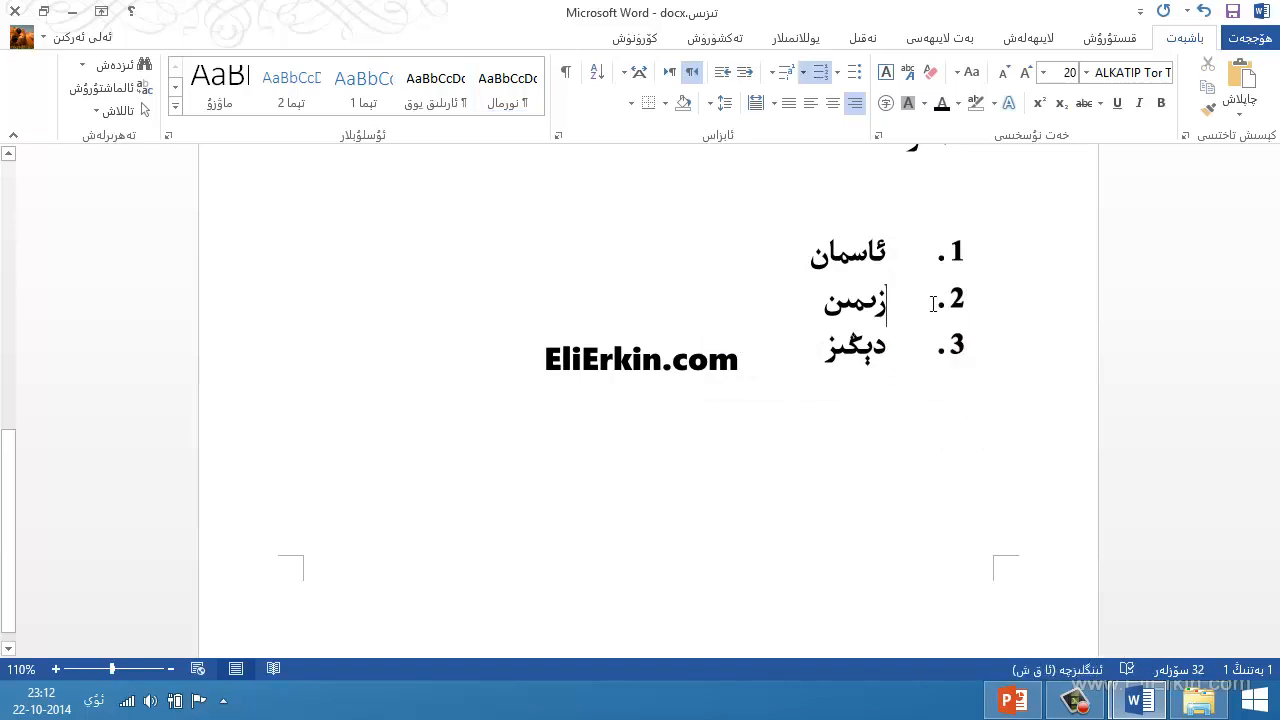
{"action": "left_click", "coordinate": [804, 257]}
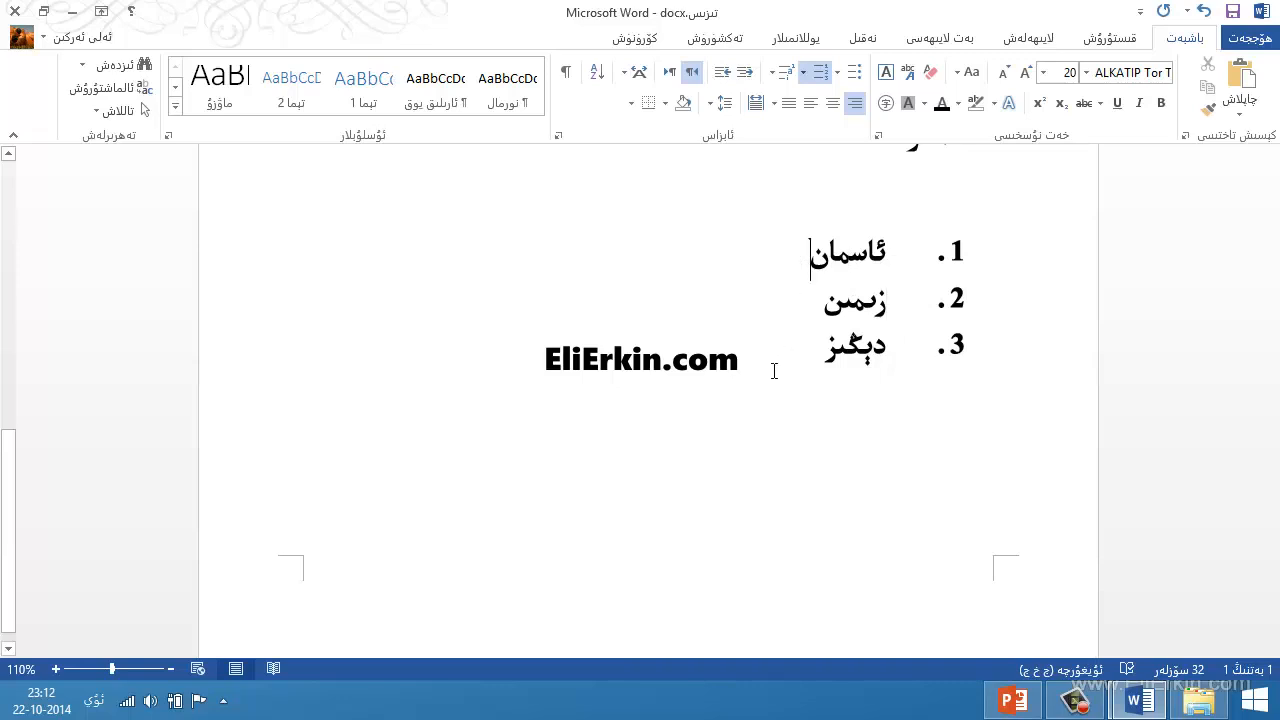
{"action": "key", "text": "Return"}
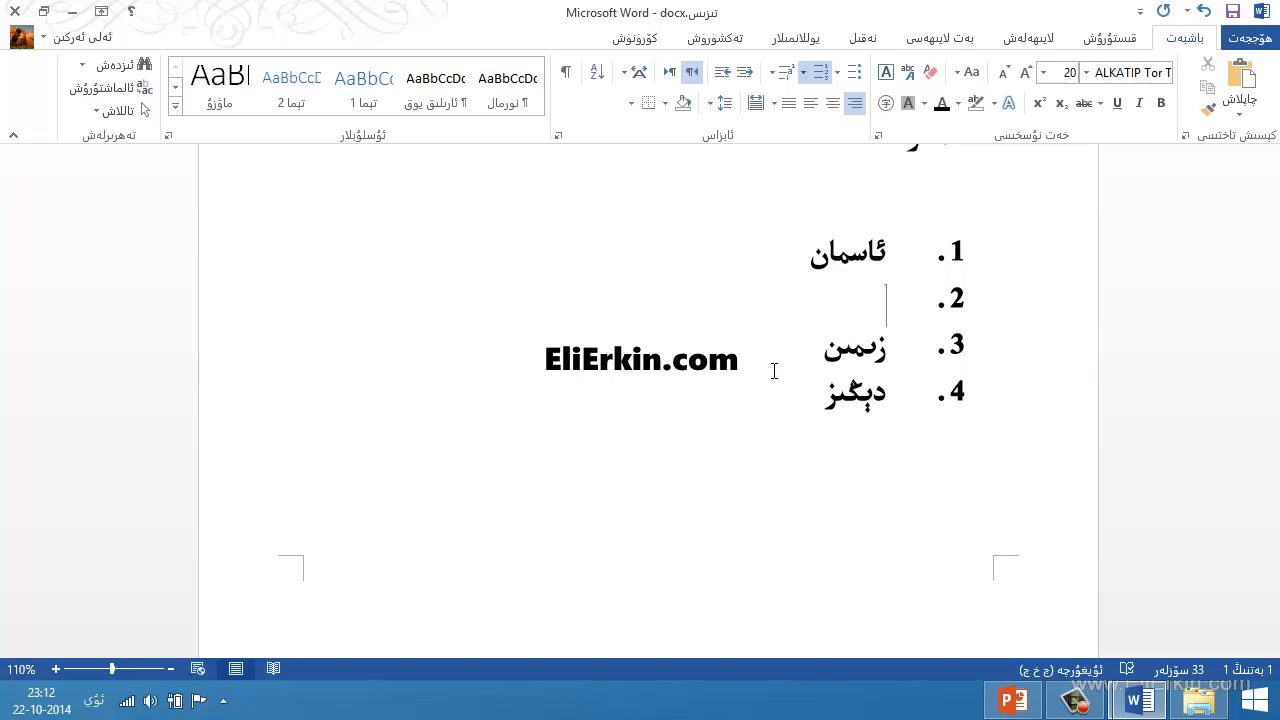
{"action": "type", "text": "دەريا"}
{"action": "scroll", "coordinate": [774, 371], "scroll_direction": "up", "scroll_amount": 2}
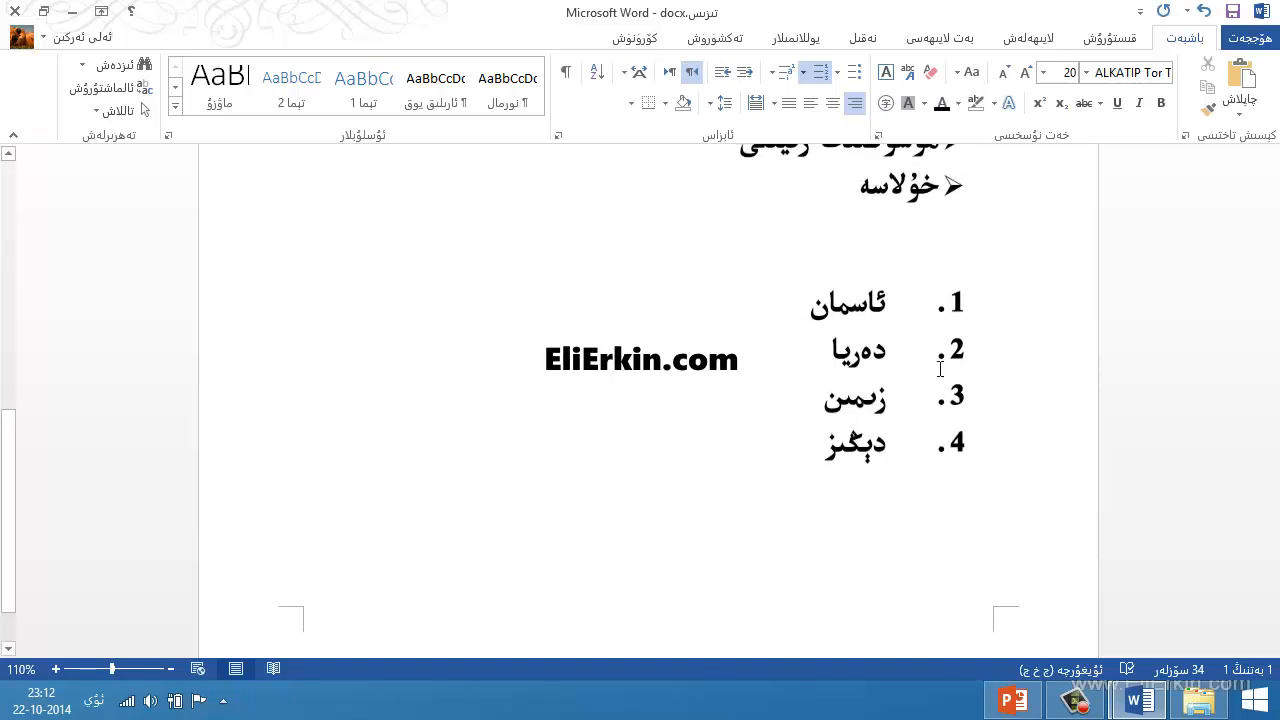
{"action": "scroll", "coordinate": [930, 380], "scroll_direction": "up", "scroll_amount": 6}
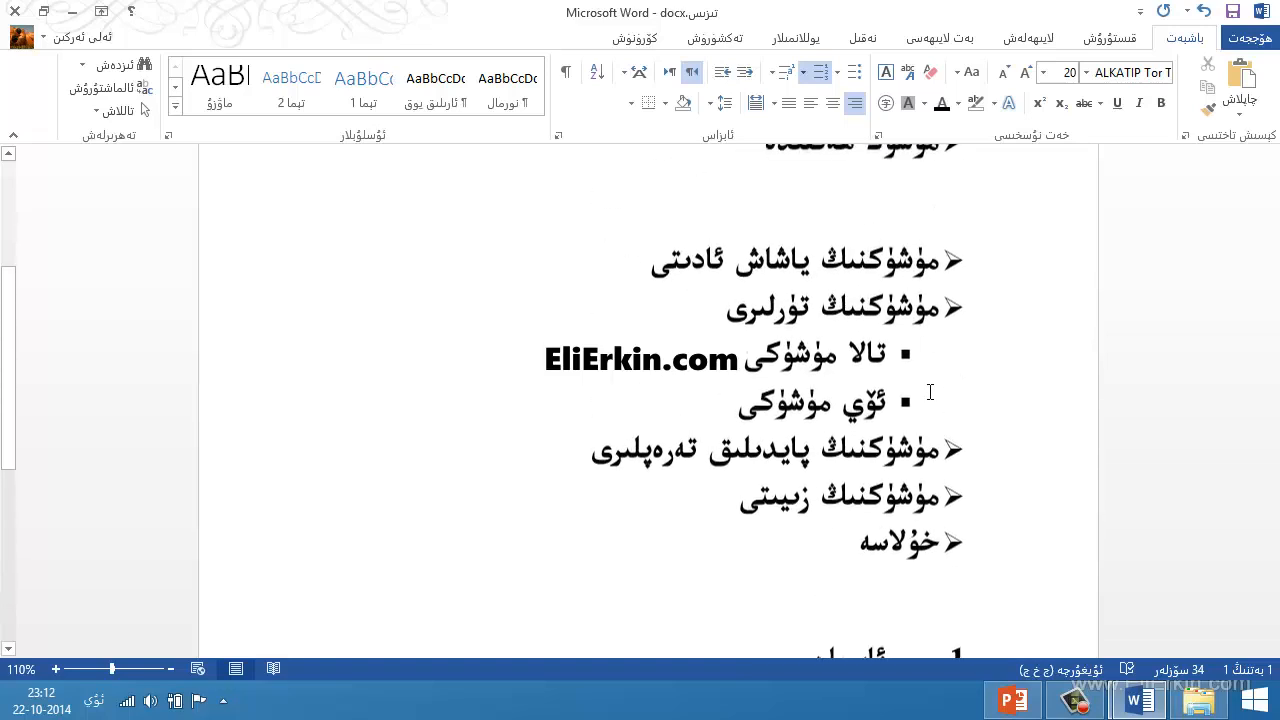
{"action": "scroll", "coordinate": [930, 392], "scroll_direction": "up", "scroll_amount": 4}
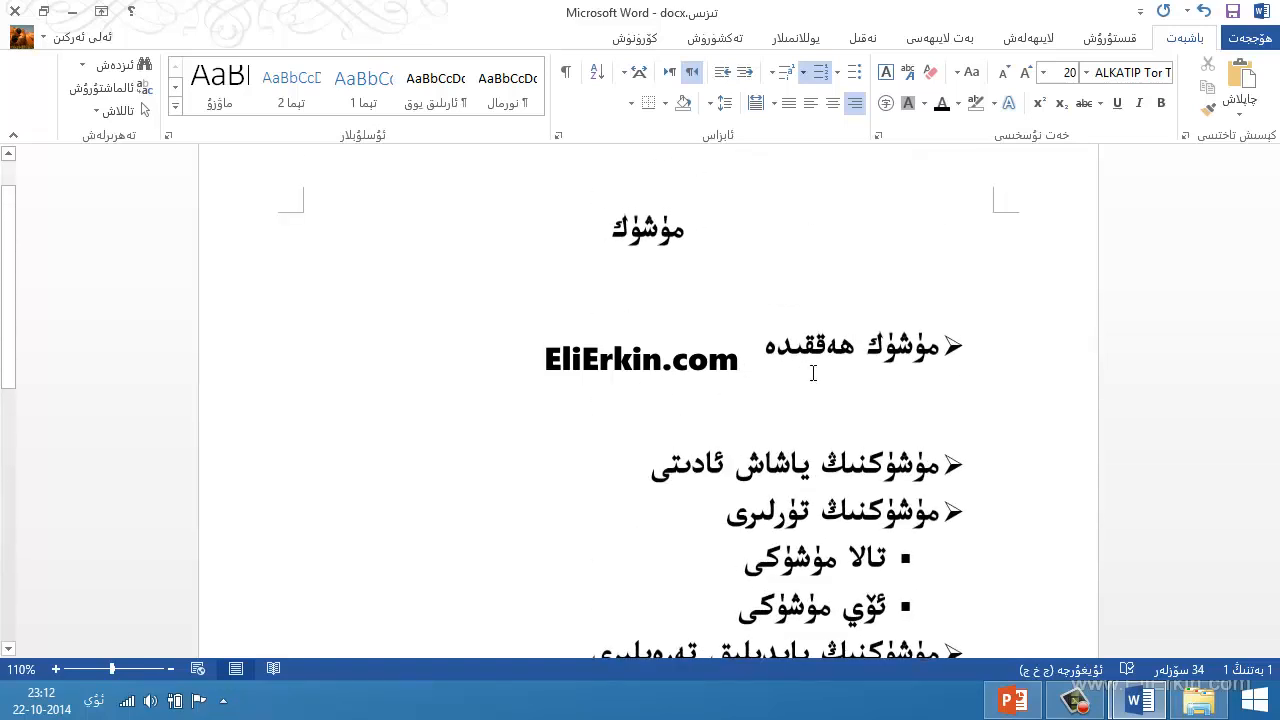